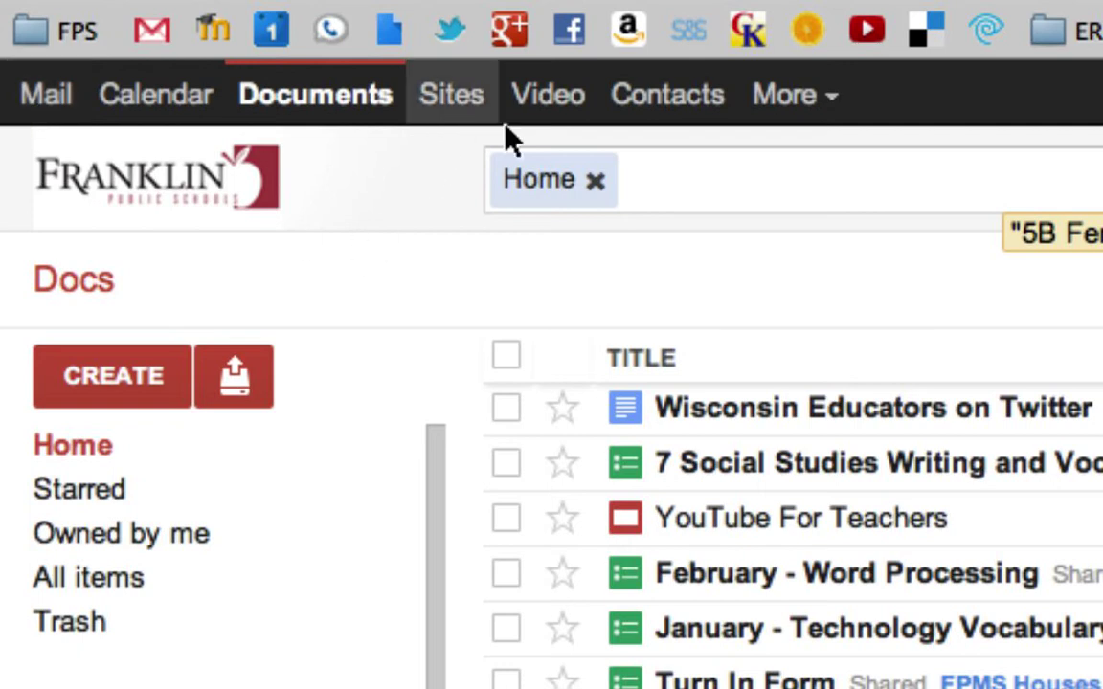
- Return to the contacts page, close the duplicate contacts tab and open the 7 White group
click(682, 121)
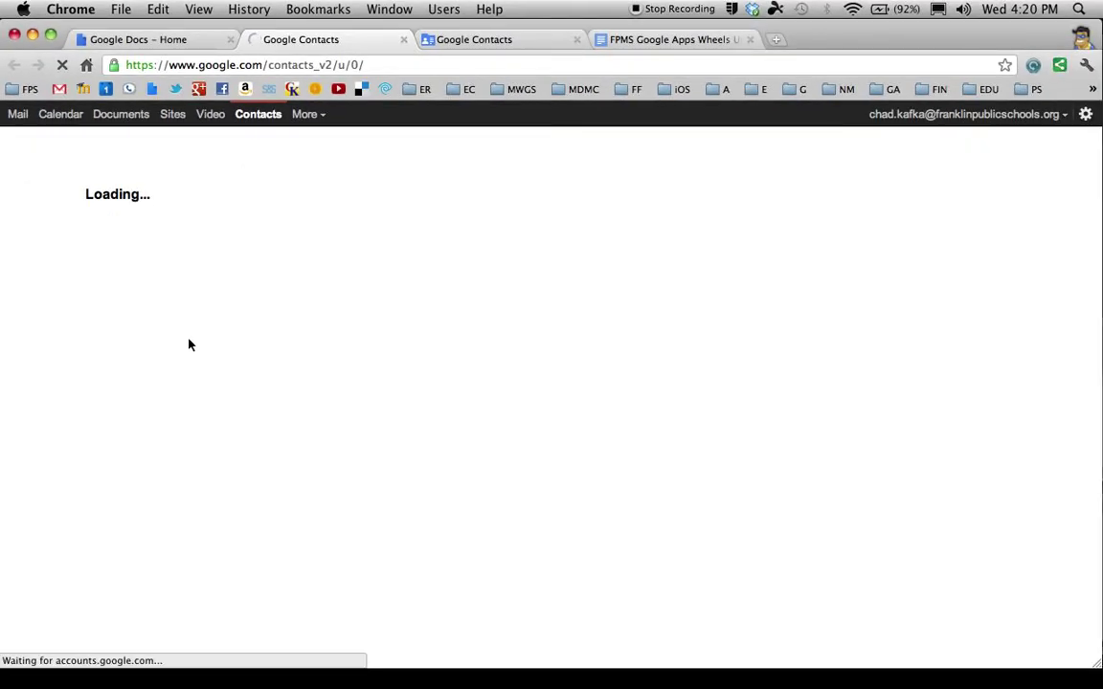
click(577, 40)
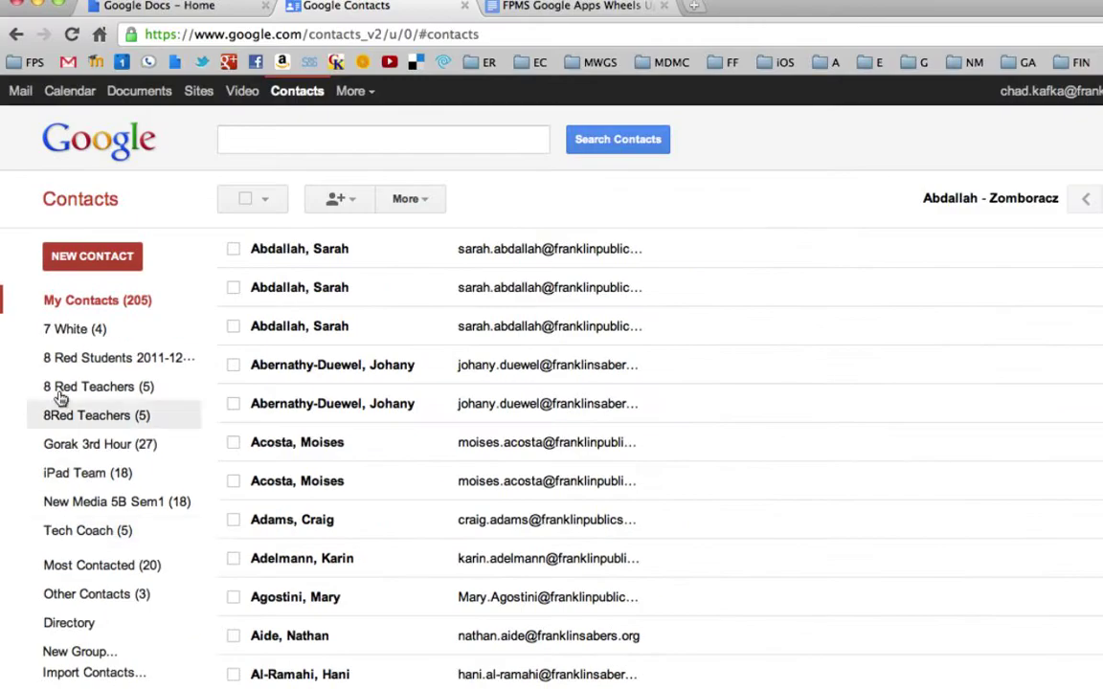
click(57, 328)
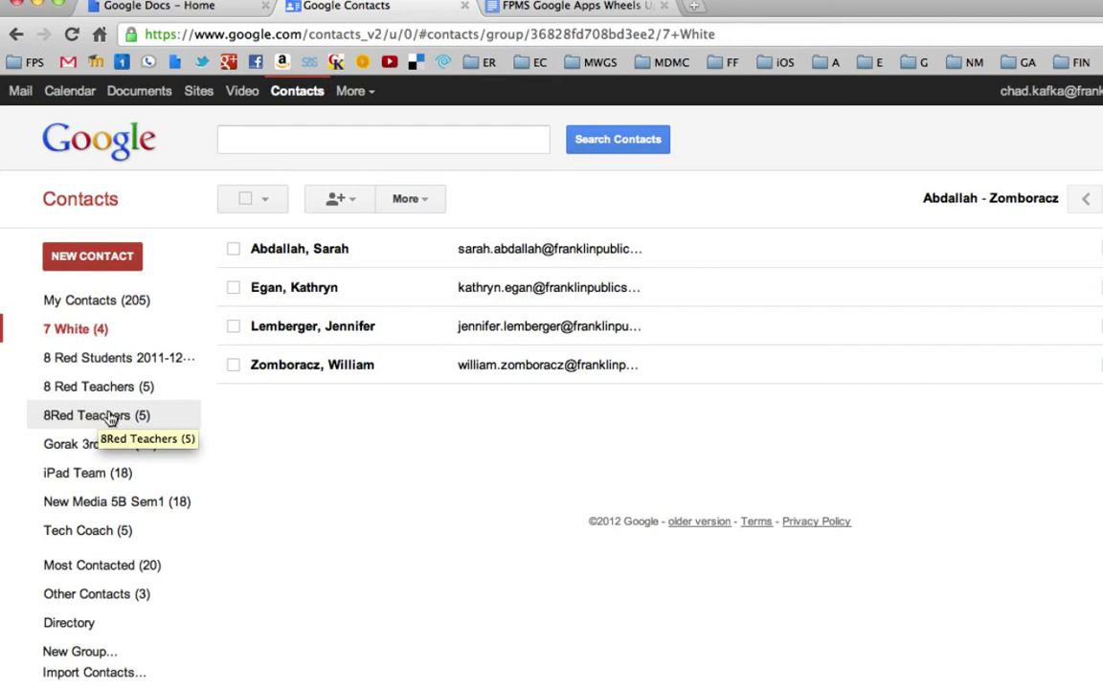
- Open the school Directory and scroll through the full list of contacts
click(69, 625)
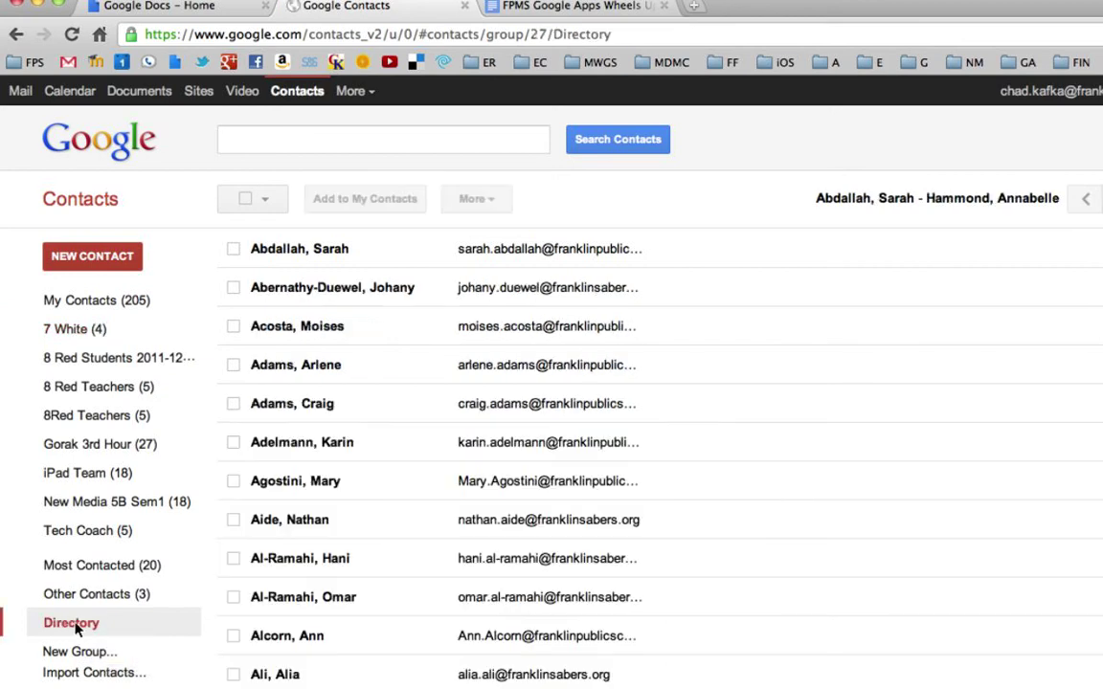
scroll(357, 324, down, 20)
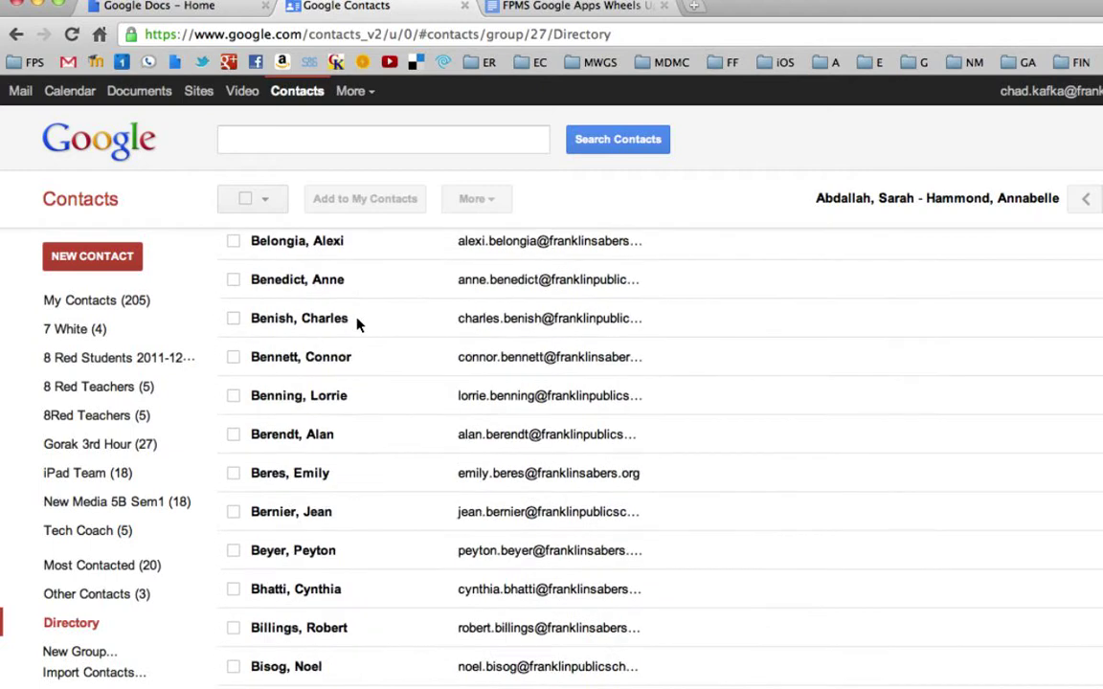
scroll(357, 325, down, 20)
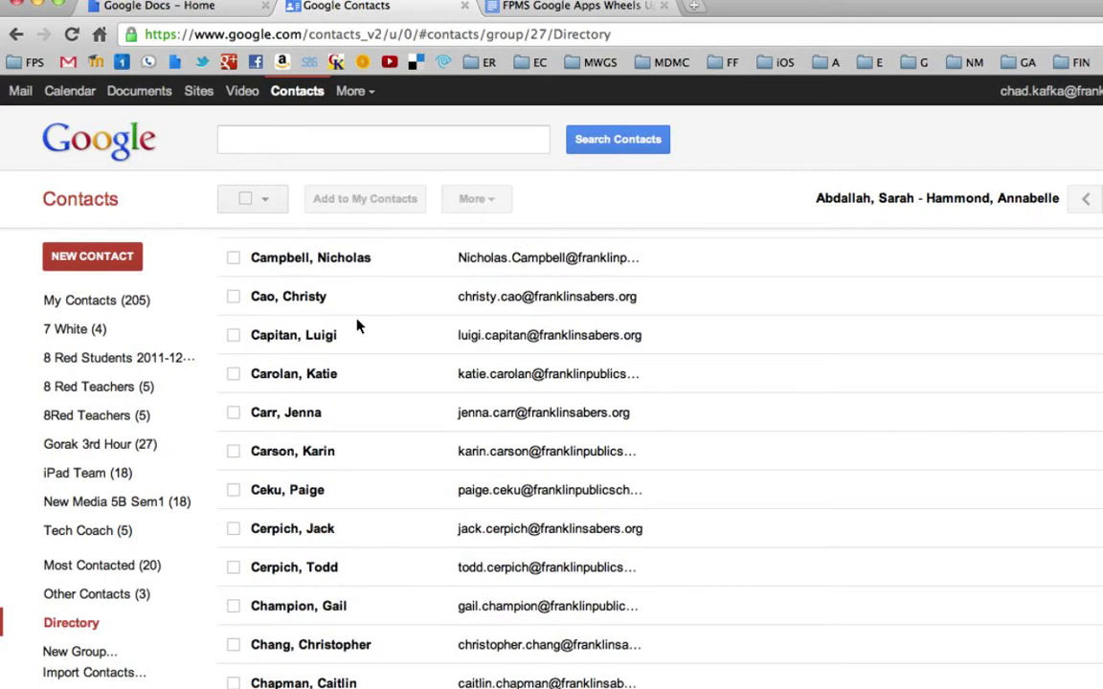
scroll(357, 326, down, 15)
scroll(357, 327, up, 20)
scroll(357, 324, up, 10)
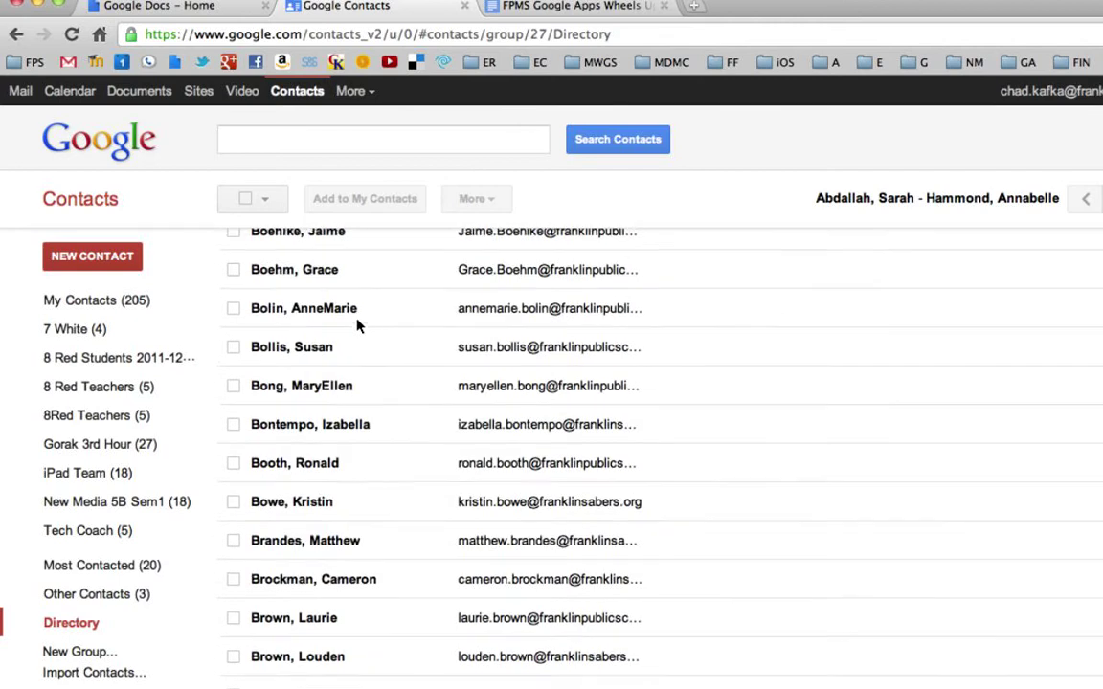
scroll(357, 324, up, 20)
- Tick five students in the Directory list, including ones further down
click(234, 287)
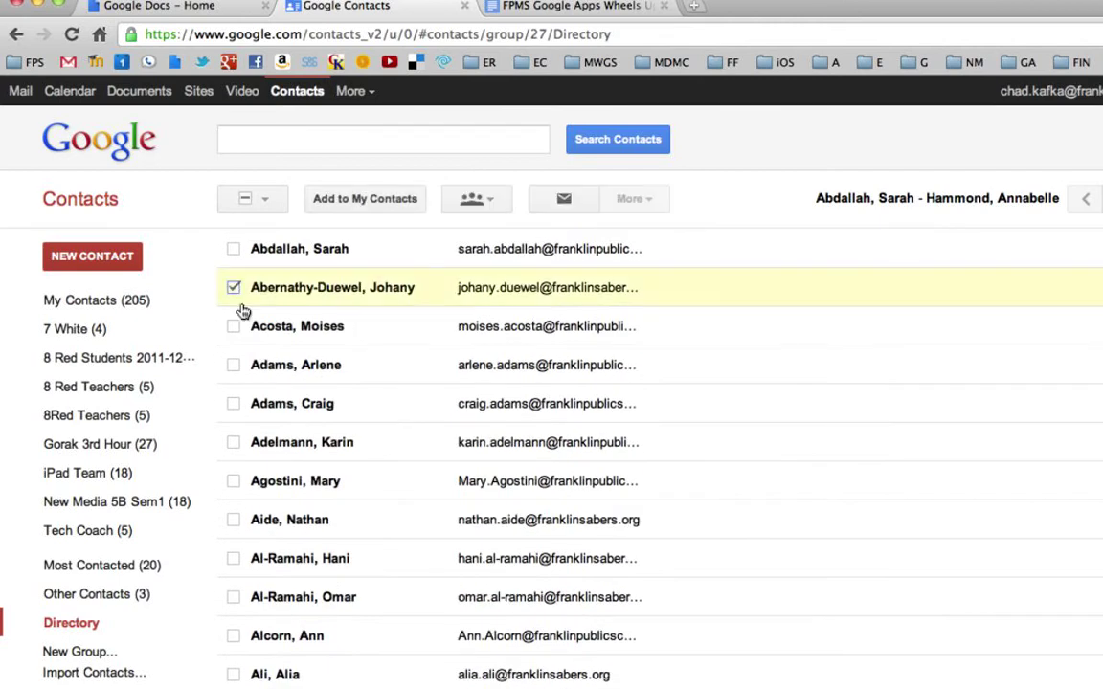
click(234, 365)
click(234, 519)
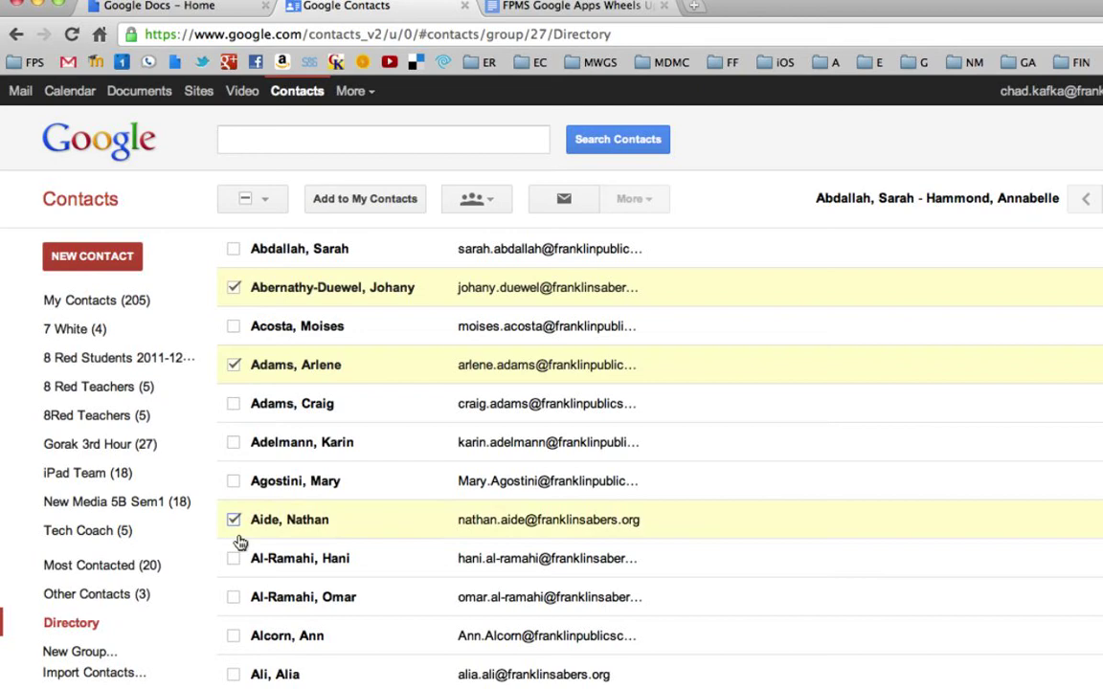
scroll(237, 551, down, 10)
scroll(233, 548, down, 10)
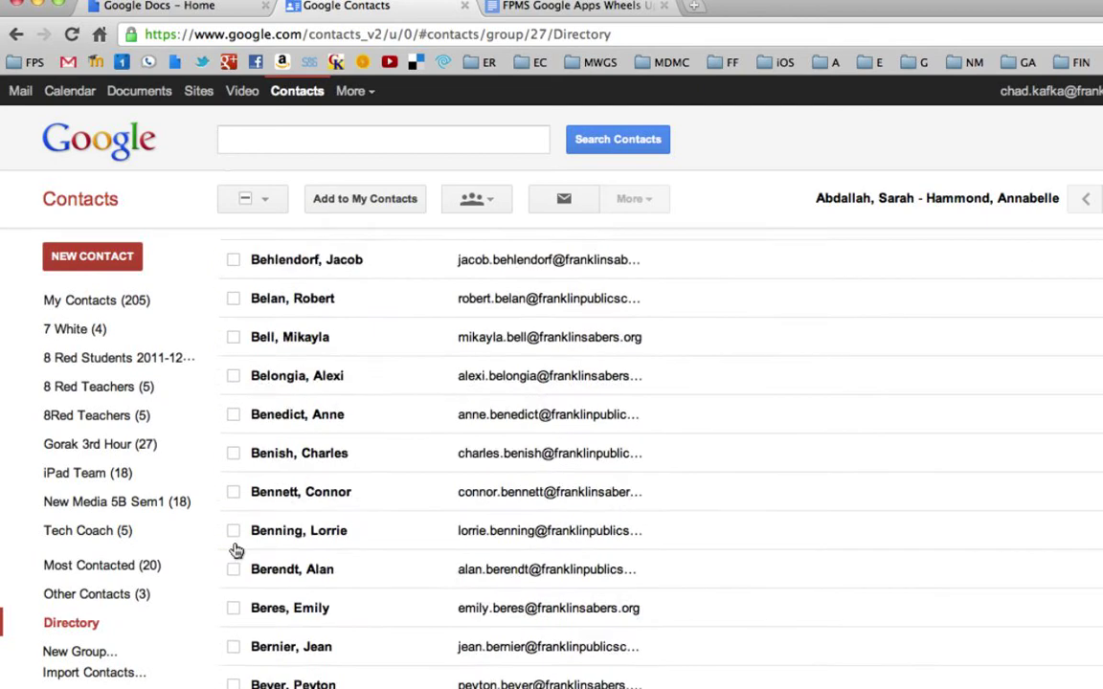
click(235, 560)
scroll(236, 564, down, 5)
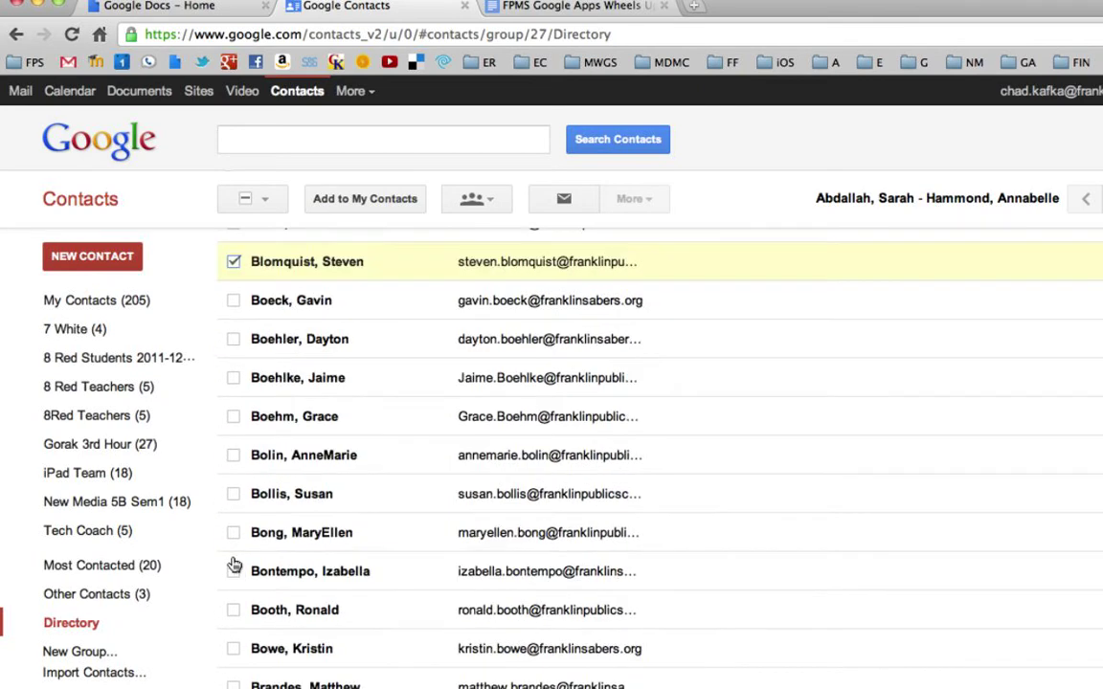
scroll(235, 567, down, 15)
click(235, 568)
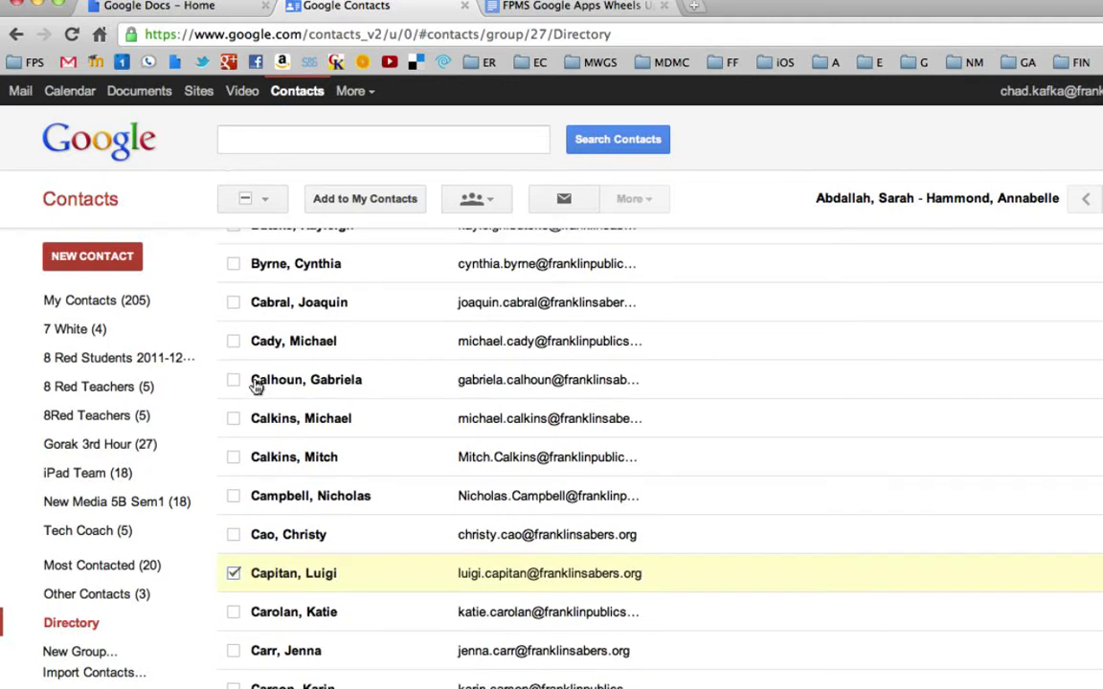
scroll(256, 384, up, 2)
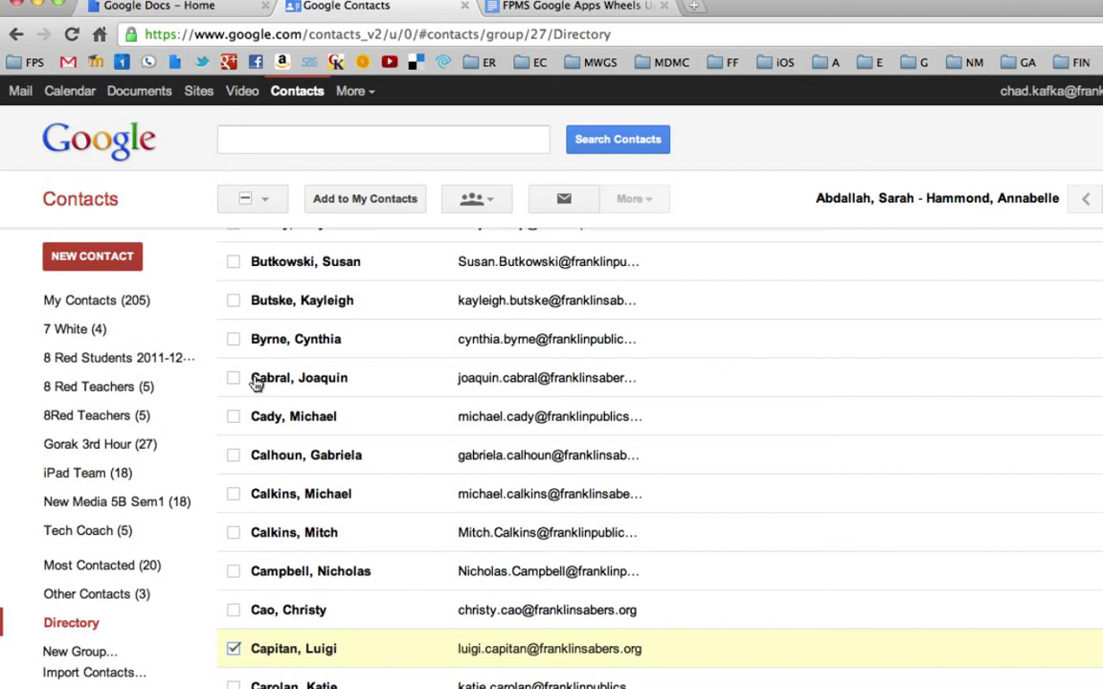
- Assign the selected students to a newly created group named 'Kafka 1st Hour'
click(484, 196)
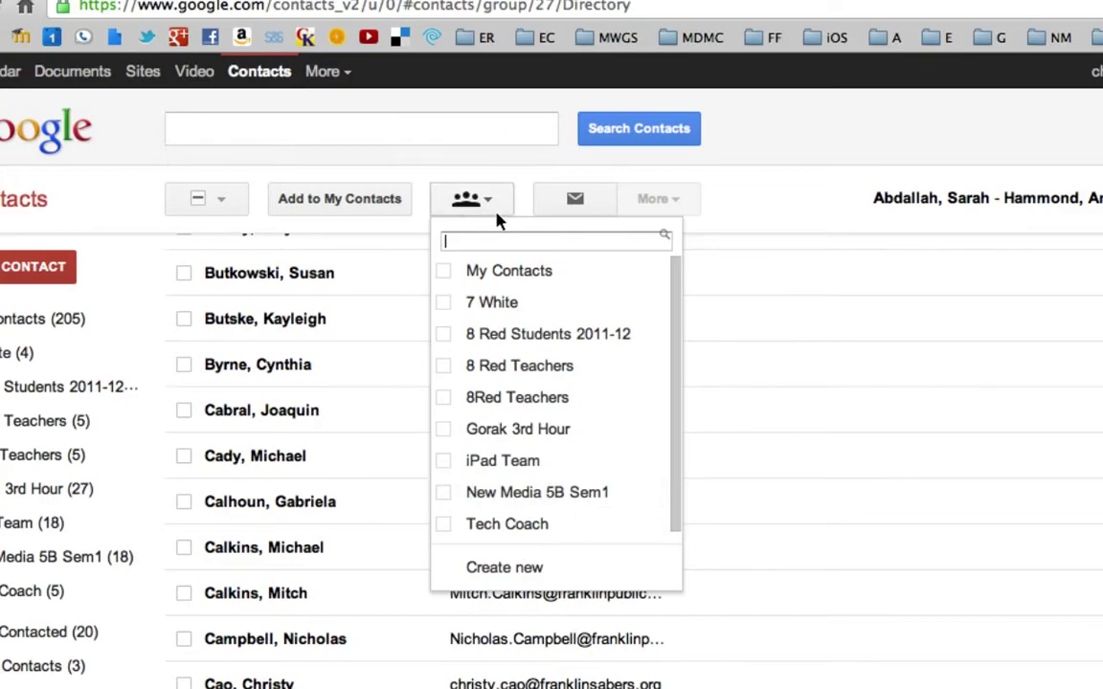
click(535, 571)
text(Kafka 1st Hour)
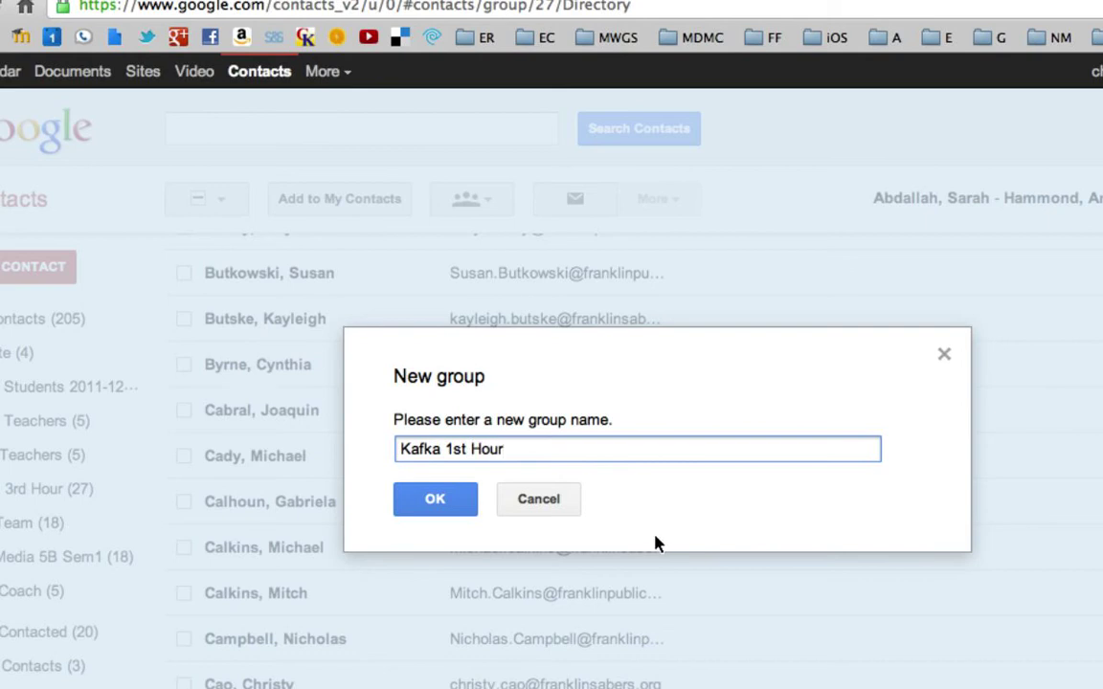
click(446, 505)
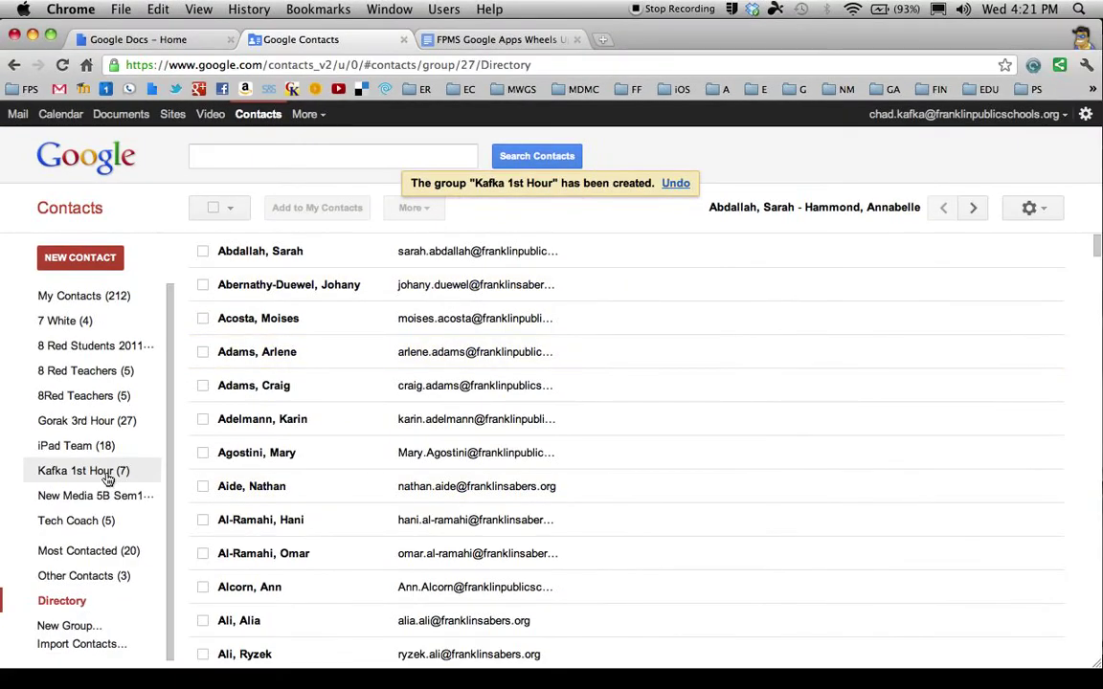
- View the seven Kafka 1st Hour members, then open the 8 Red Students 2011-12 group
click(57, 472)
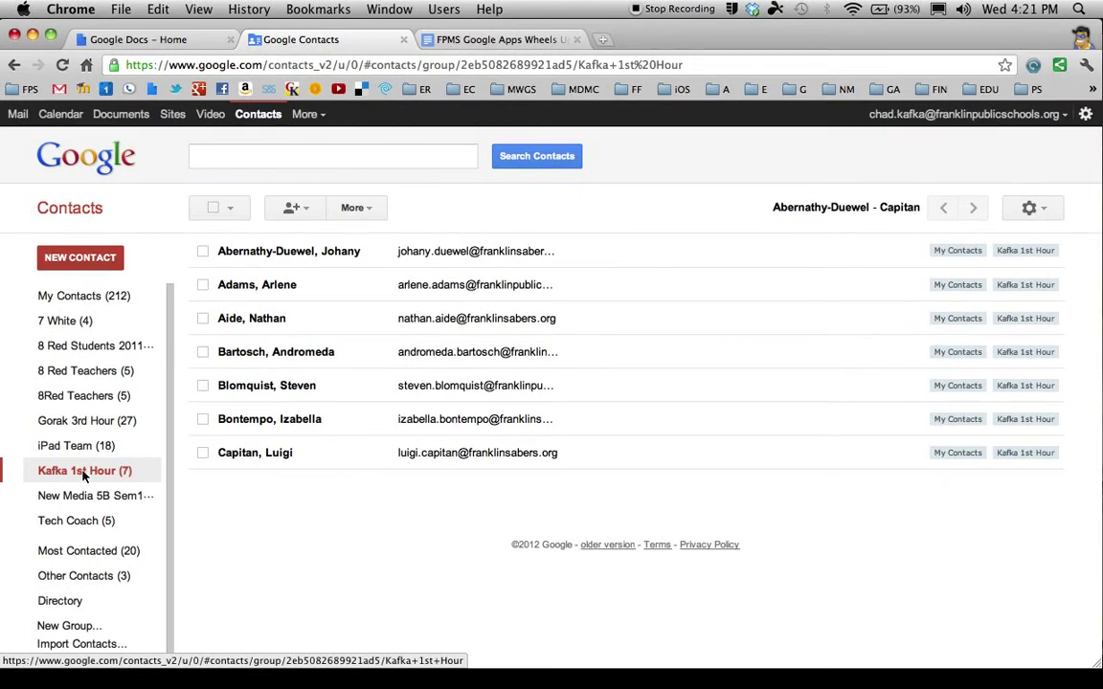
click(97, 350)
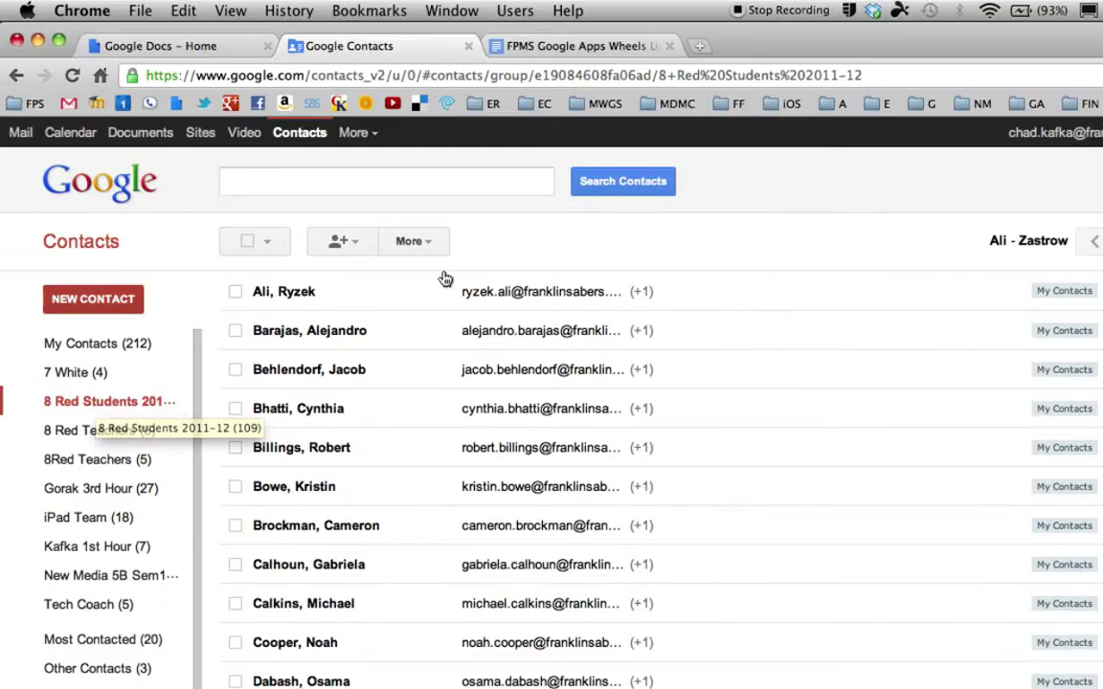
- Export only the 8 Red Students 2011-12 group in Google CSV format
click(431, 246)
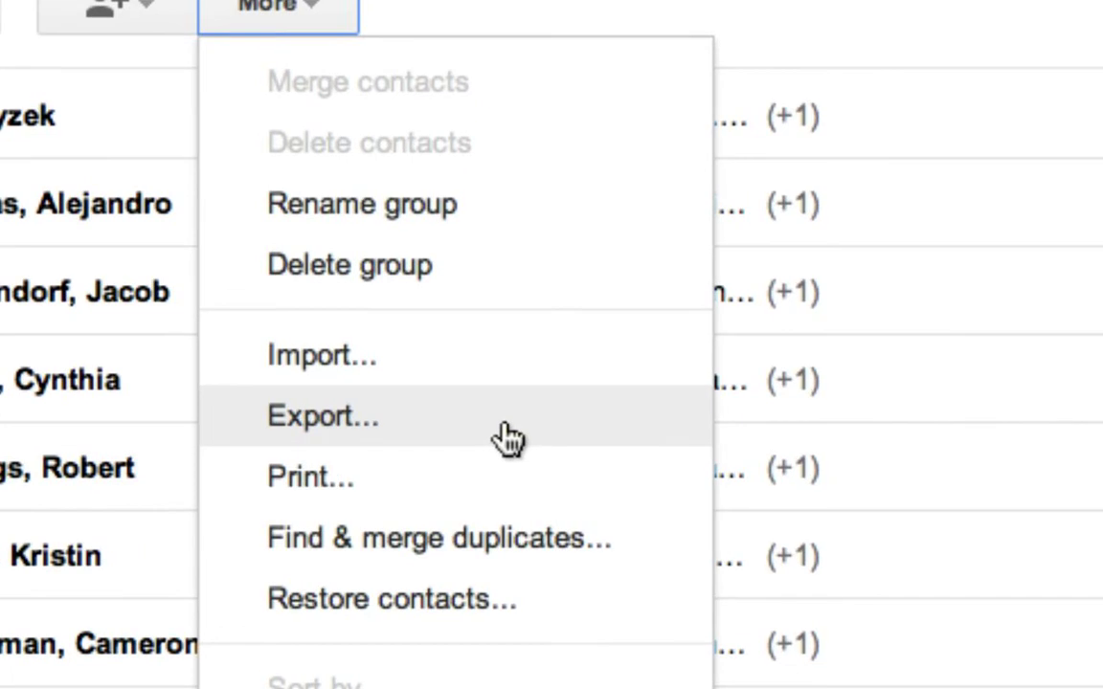
click(508, 433)
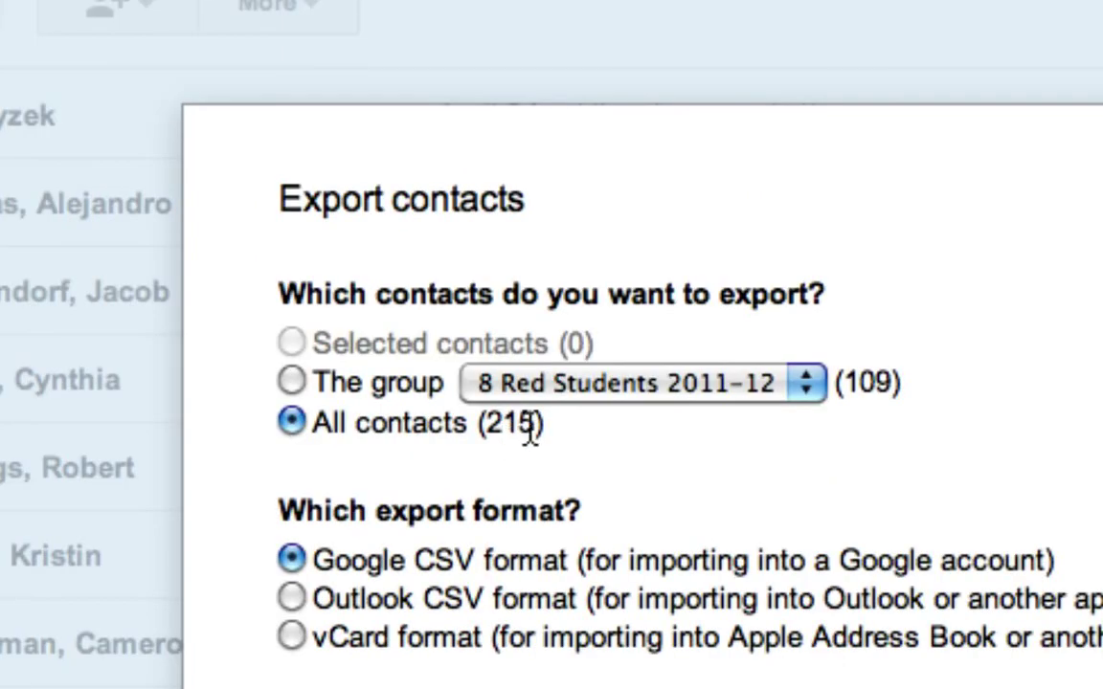
click(294, 383)
click(541, 384)
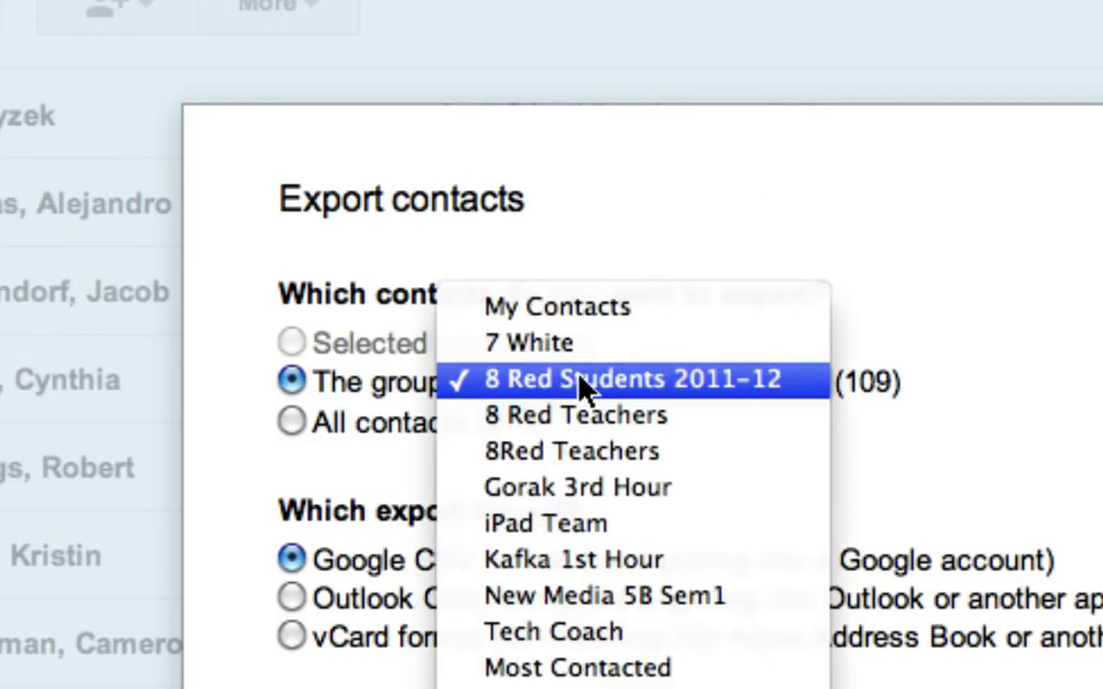
click(681, 396)
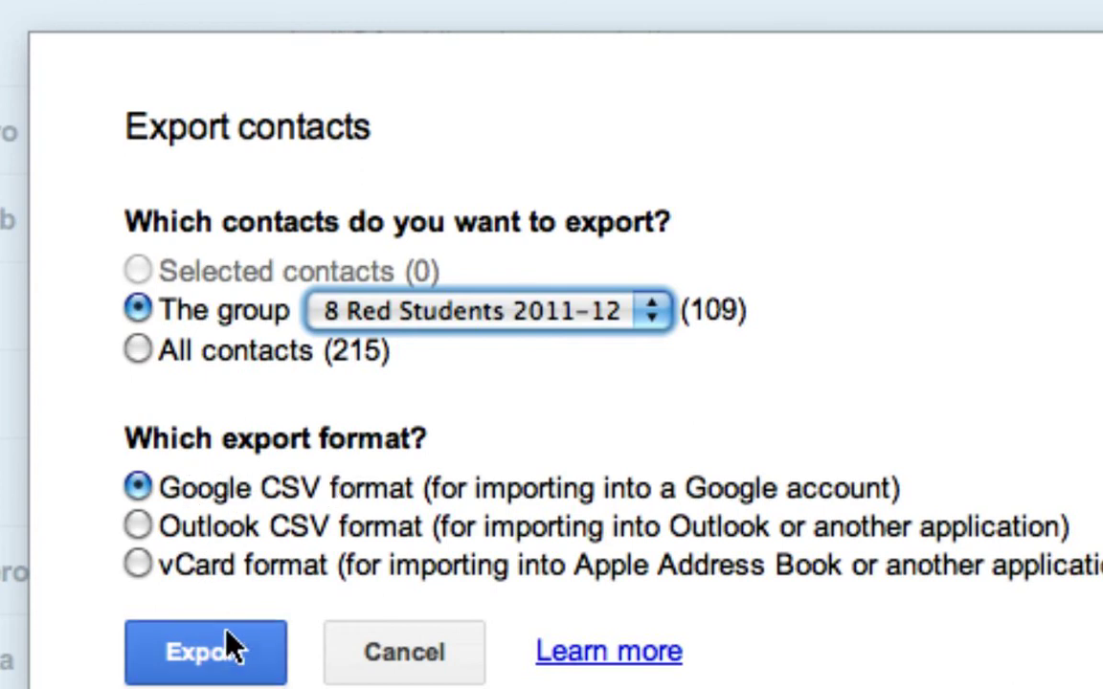
click(231, 652)
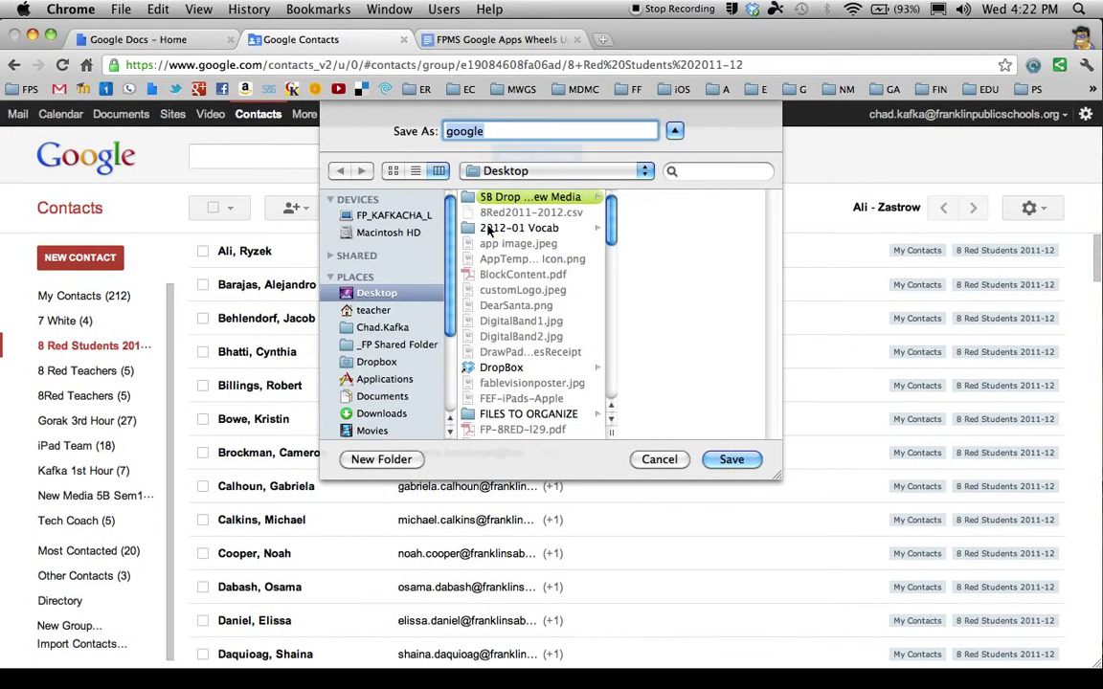
- Save the export as 8Red2011-2012.csv on the Desktop, replacing the existing file
click(521, 212)
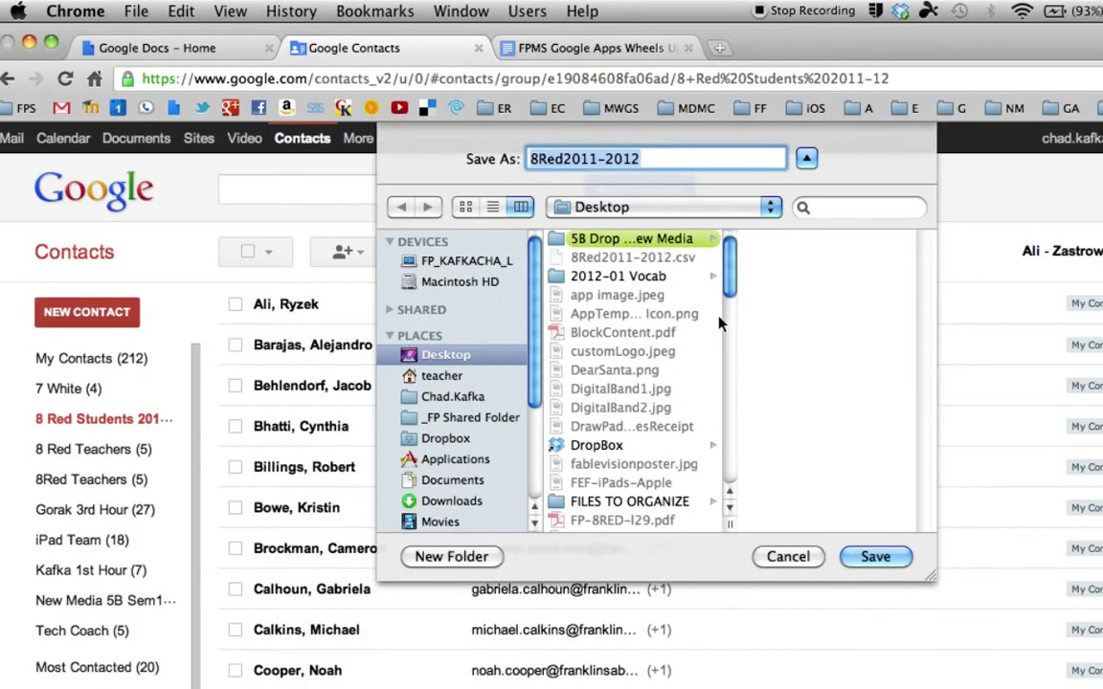
click(876, 559)
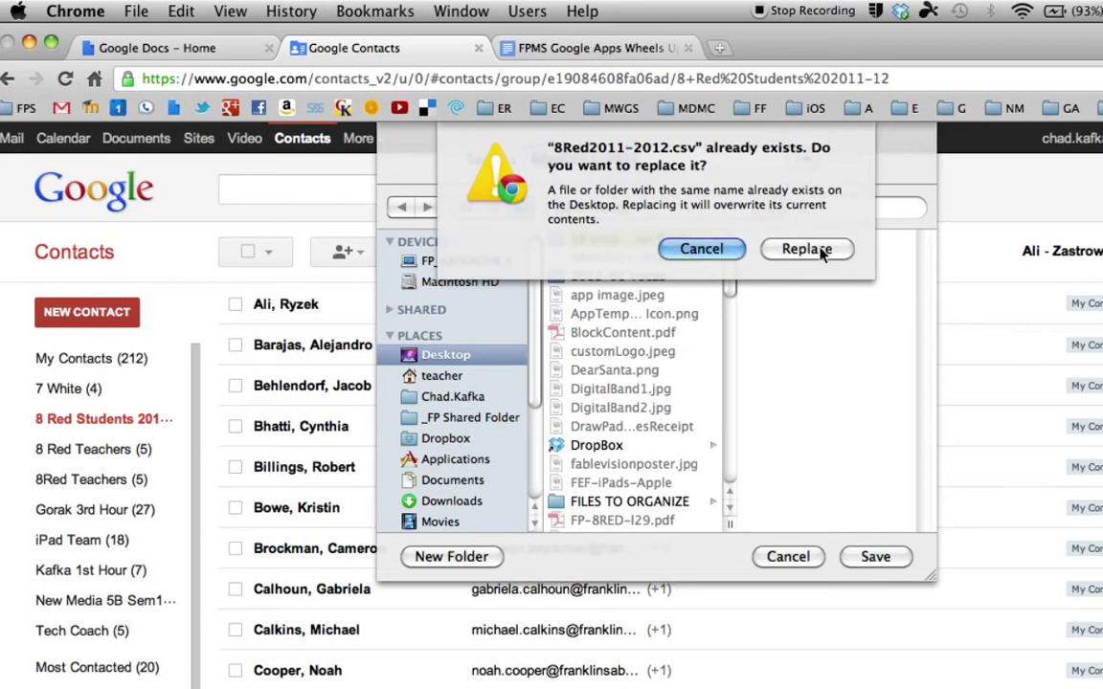
click(754, 248)
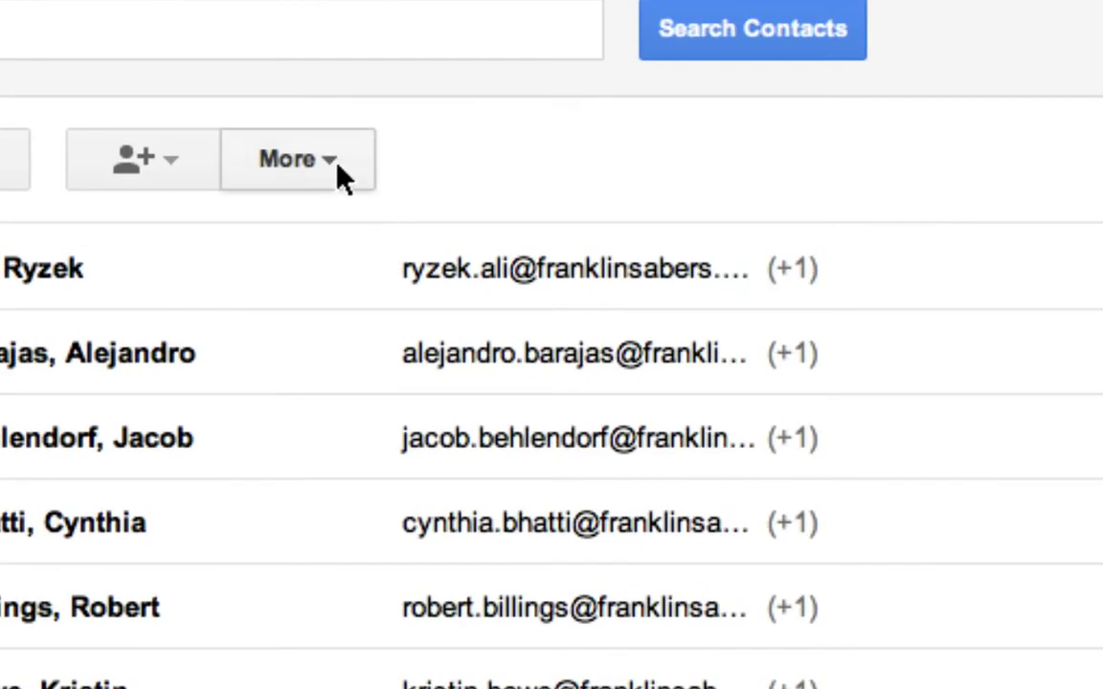
click(324, 161)
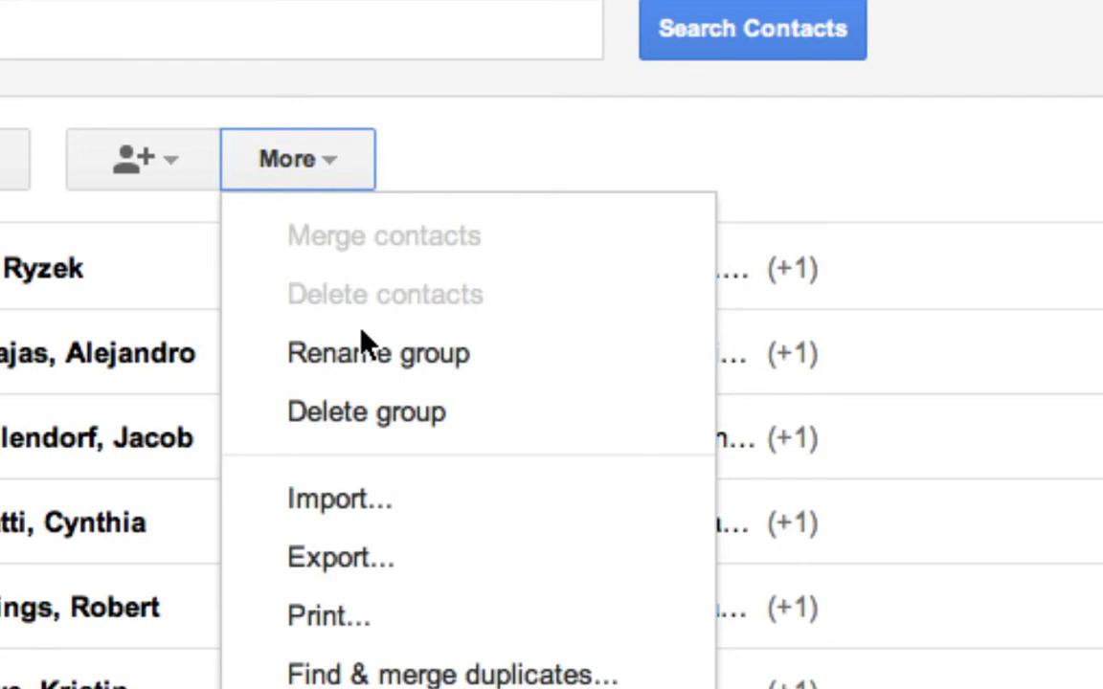
click(364, 507)
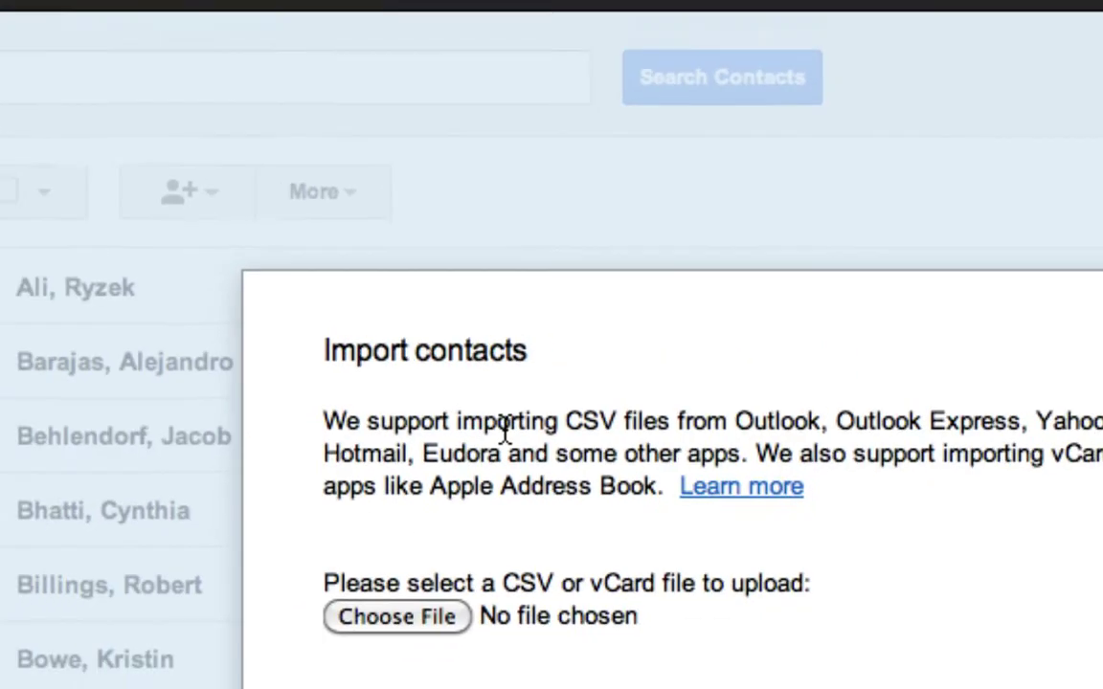
click(403, 604)
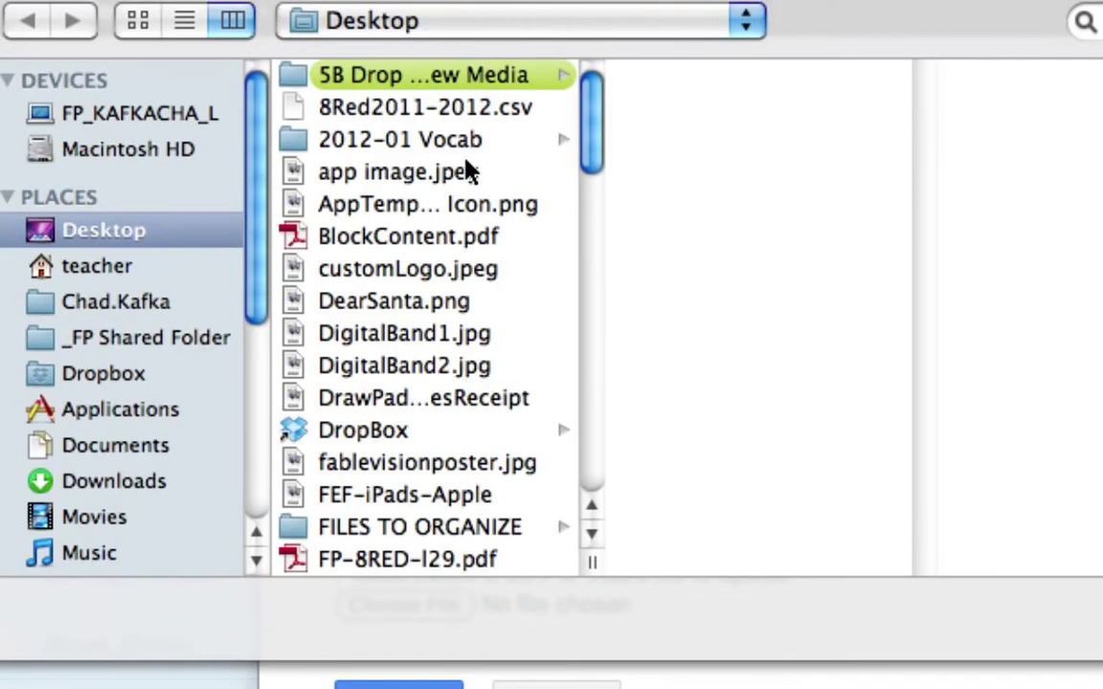
click(373, 105)
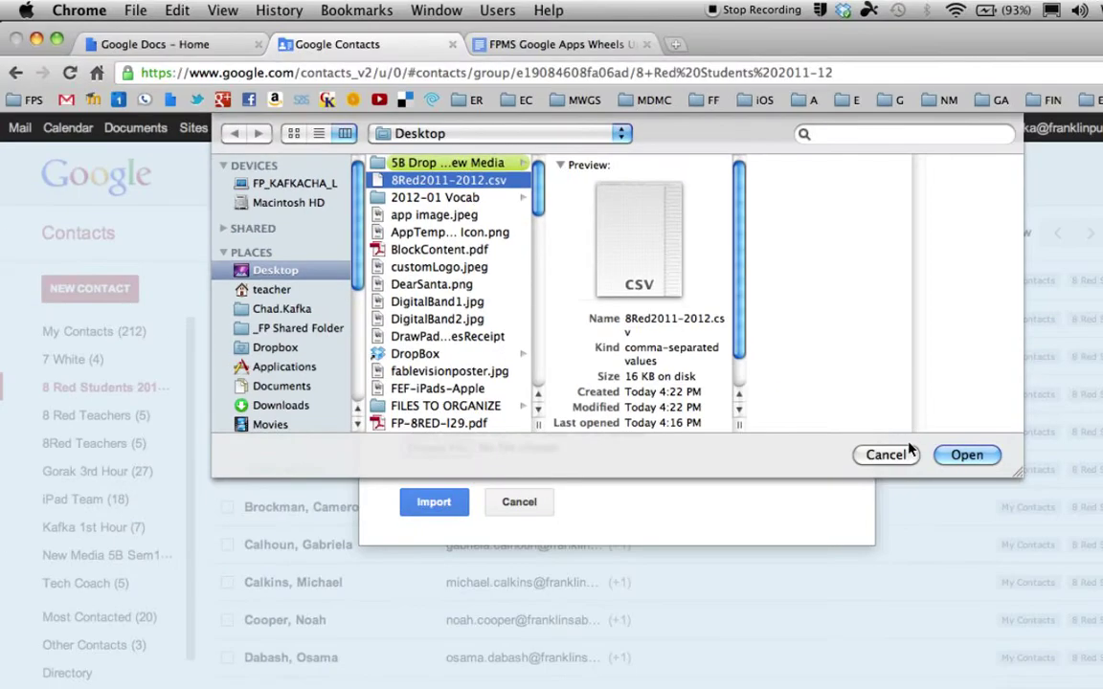
click(886, 455)
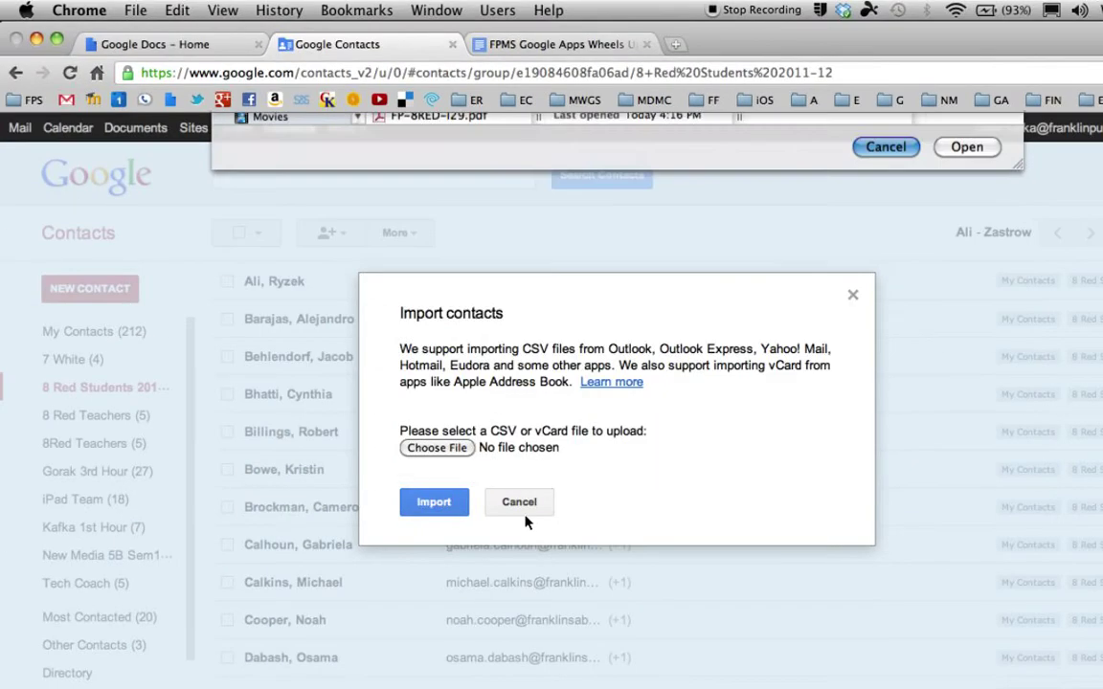
click(517, 504)
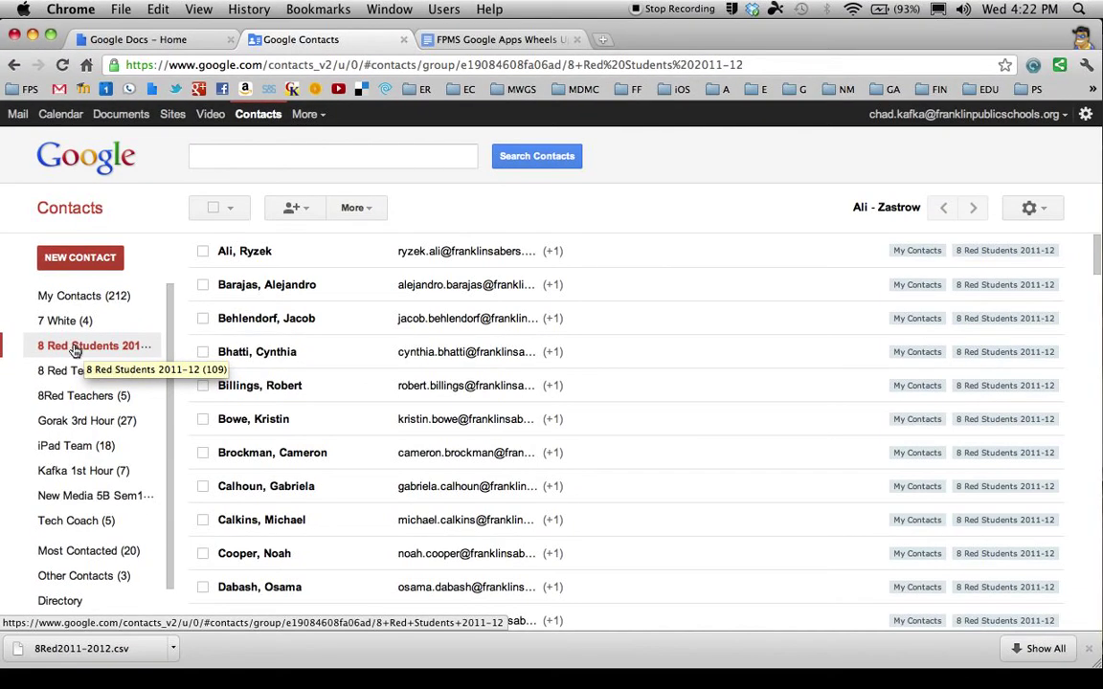
scroll(73, 351, down, 1)
scroll(76, 347, up, 1)
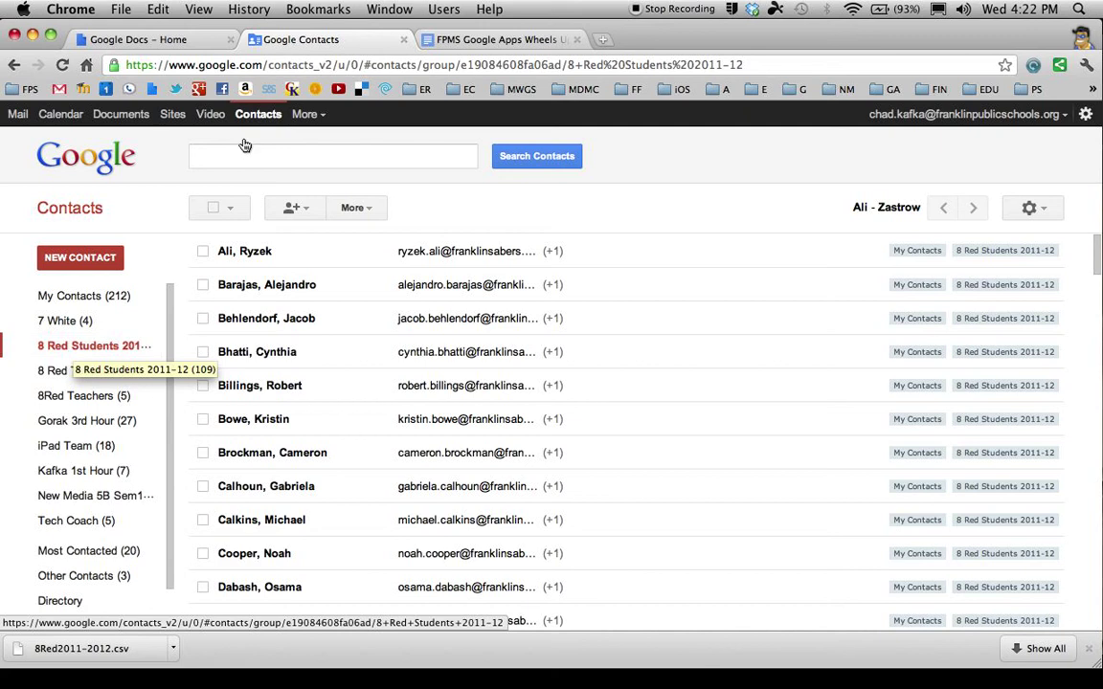
- Open sharing settings for the FPMS Google Apps Wheels Up document and focus the Add people field
click(518, 43)
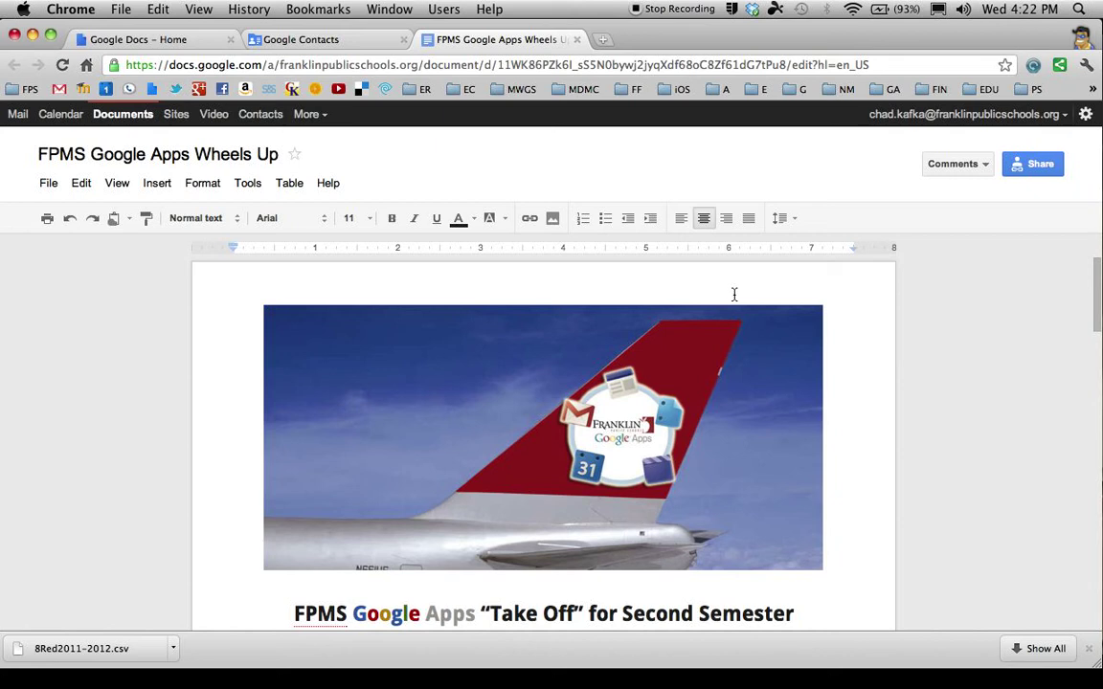
click(1053, 170)
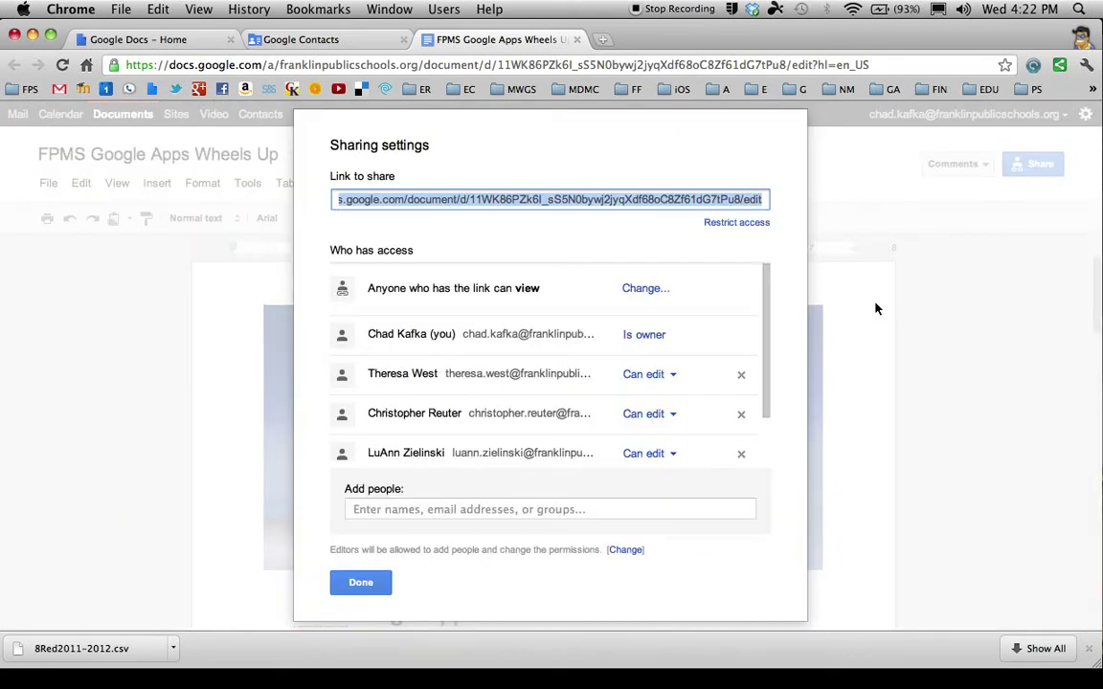
click(478, 510)
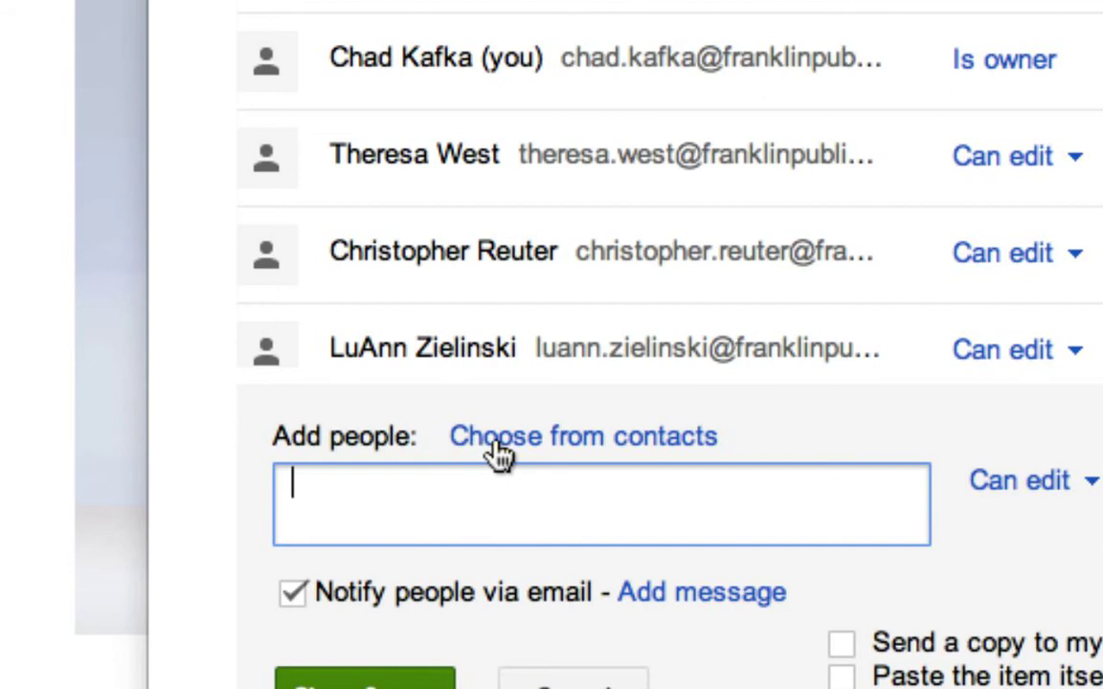
- Select all seven Kafka 1st Hour (7) contacts from the contact picker as recipients
click(654, 439)
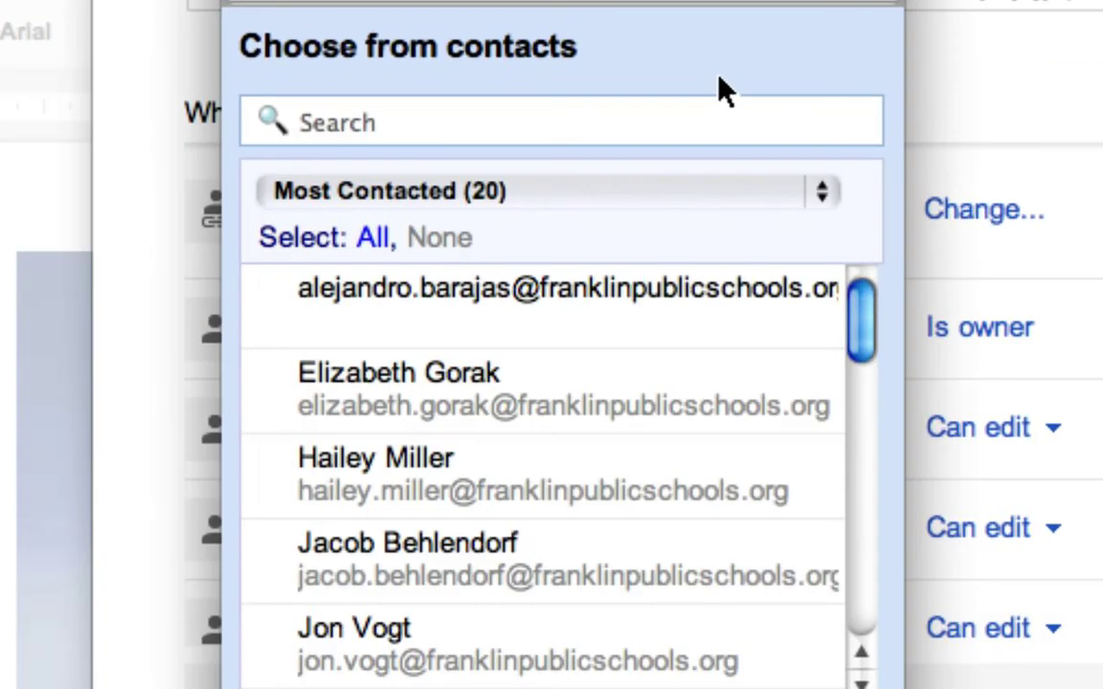
click(359, 199)
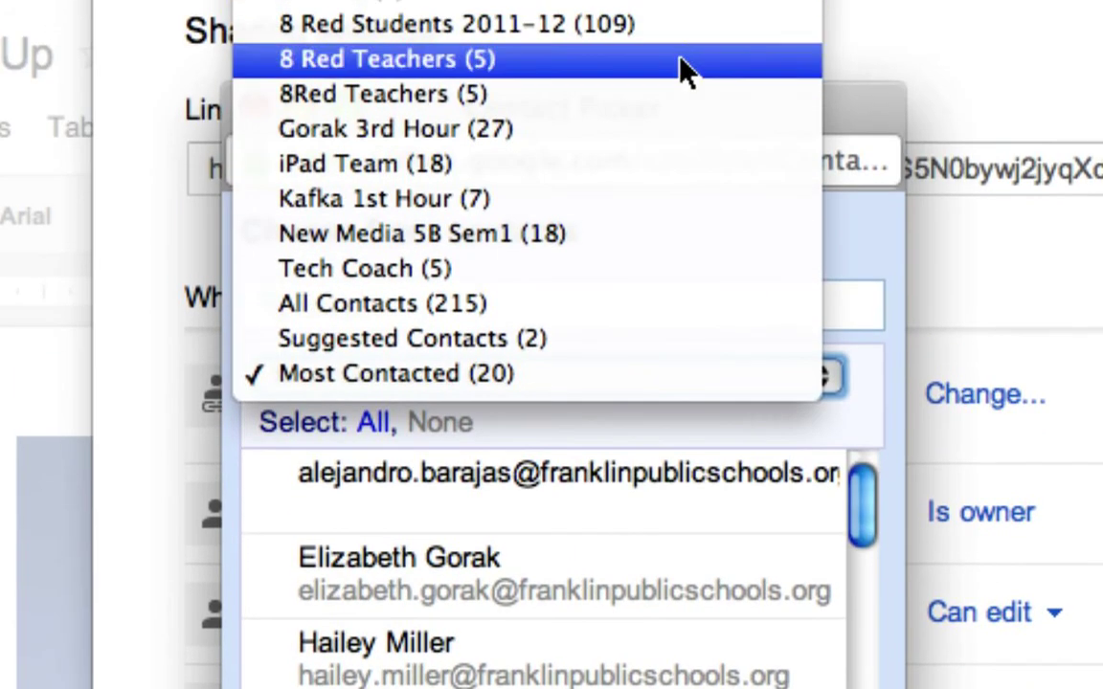
click(433, 211)
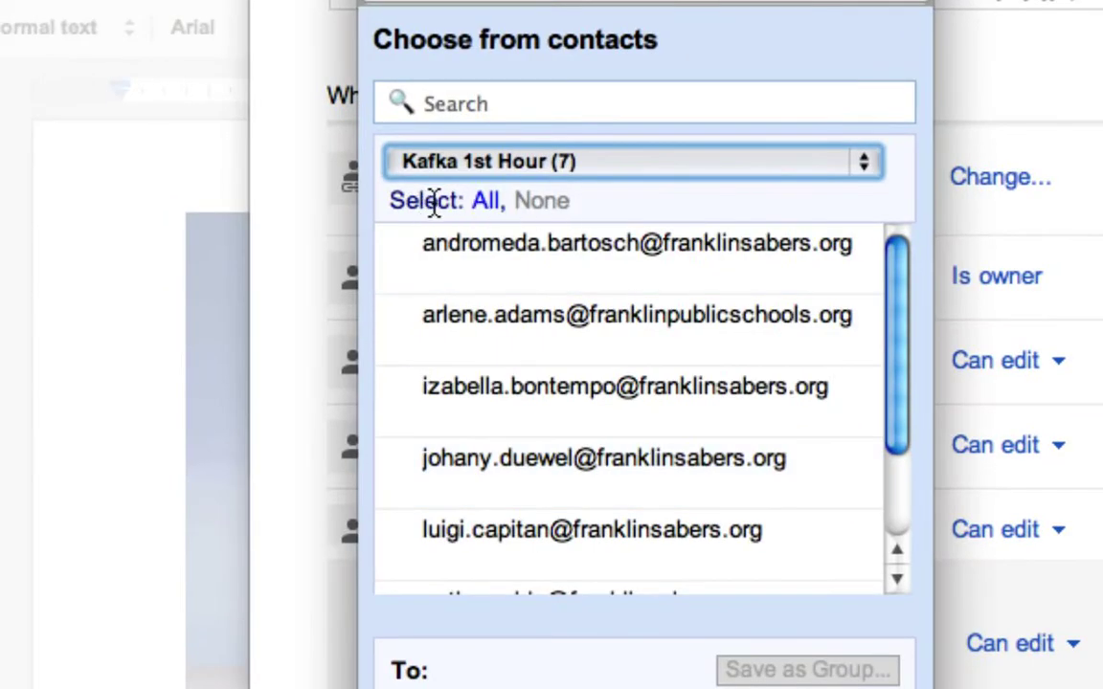
click(487, 203)
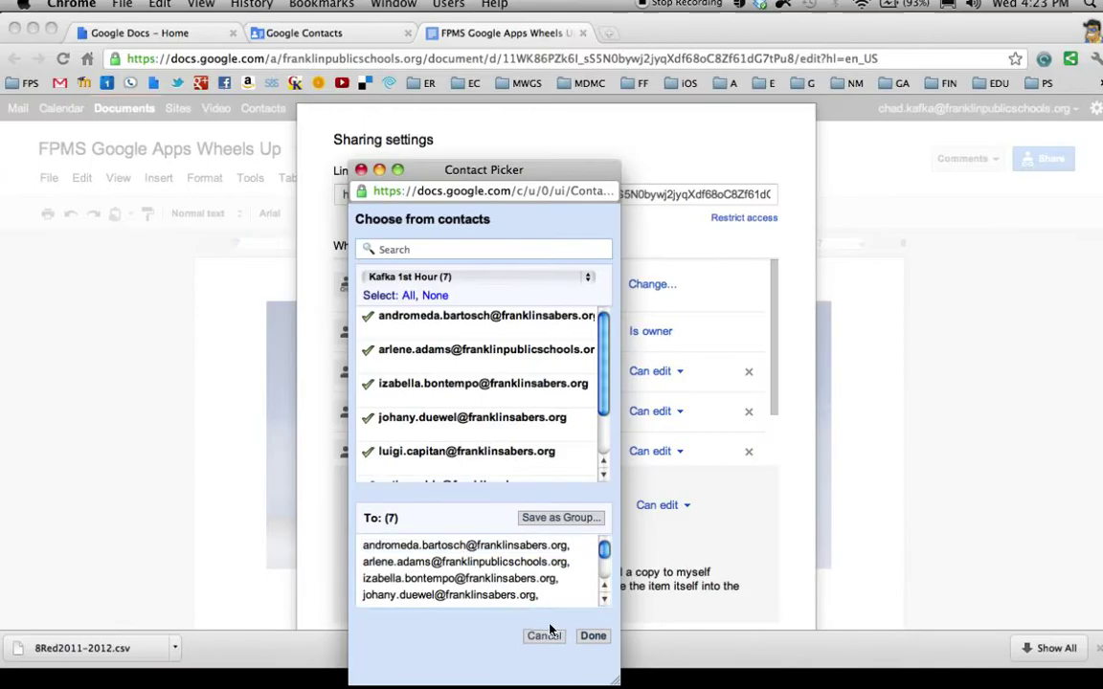
- Stage the Kafka 1st Hour contacts as Can view without email notification, then cancel and close sharing
click(592, 635)
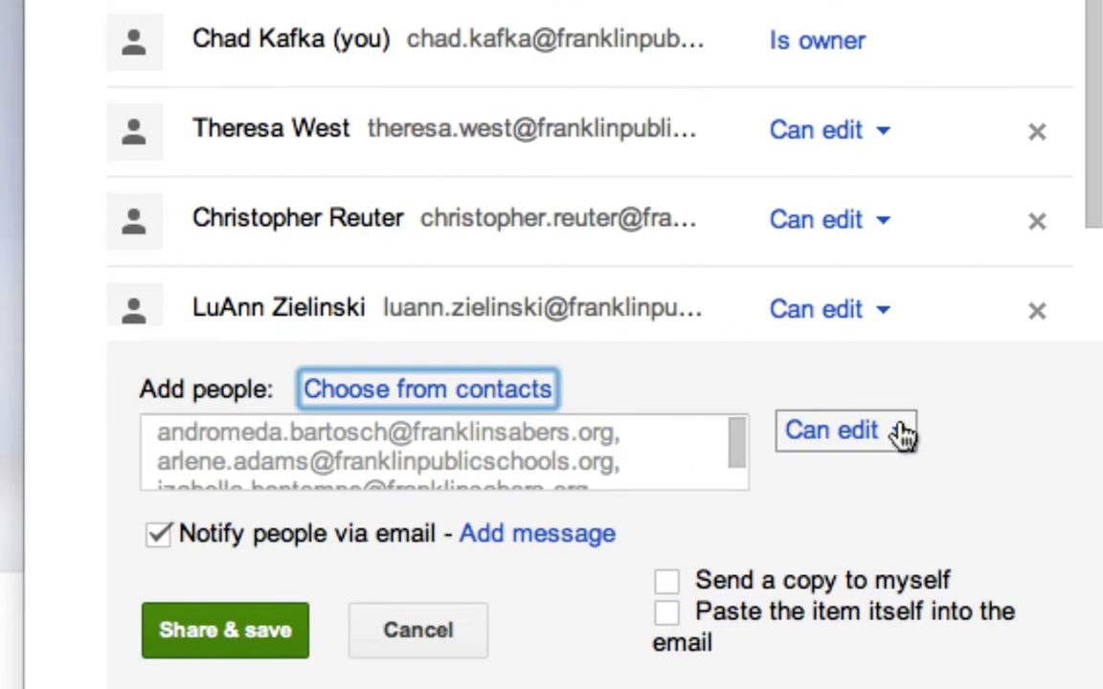
click(903, 436)
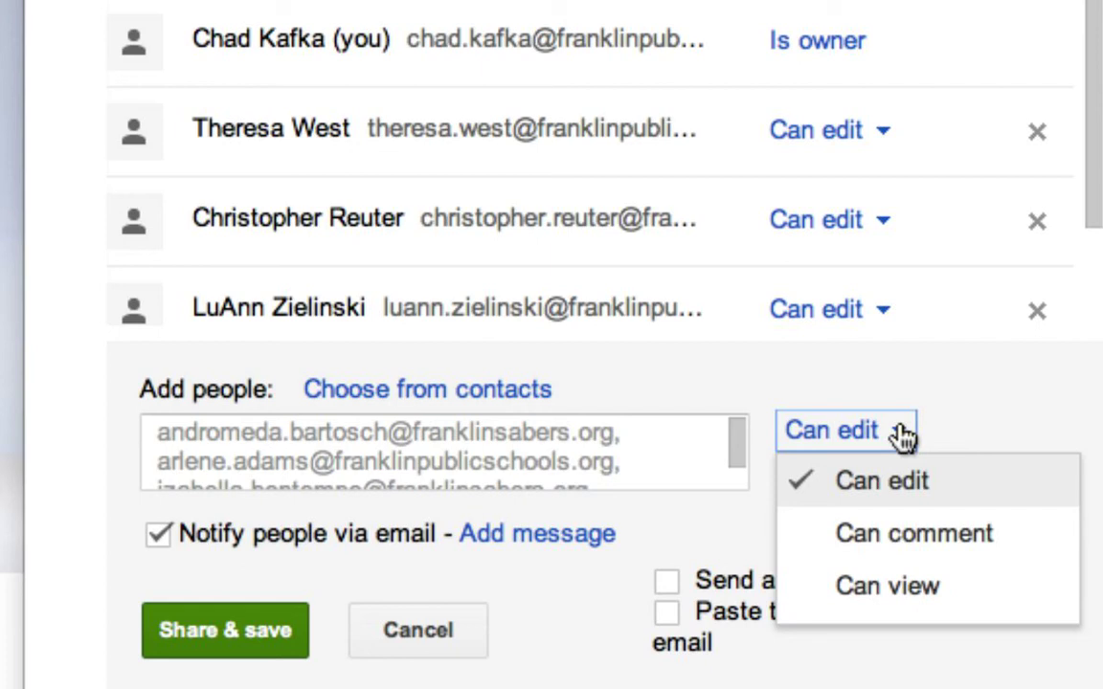
click(892, 589)
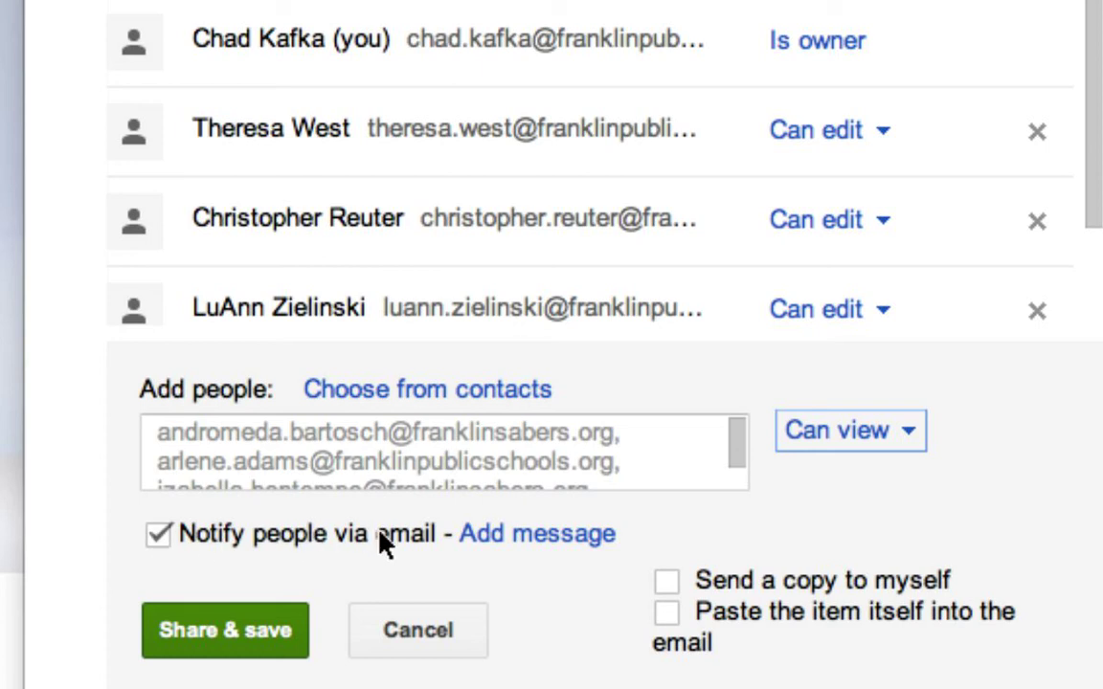
click(158, 535)
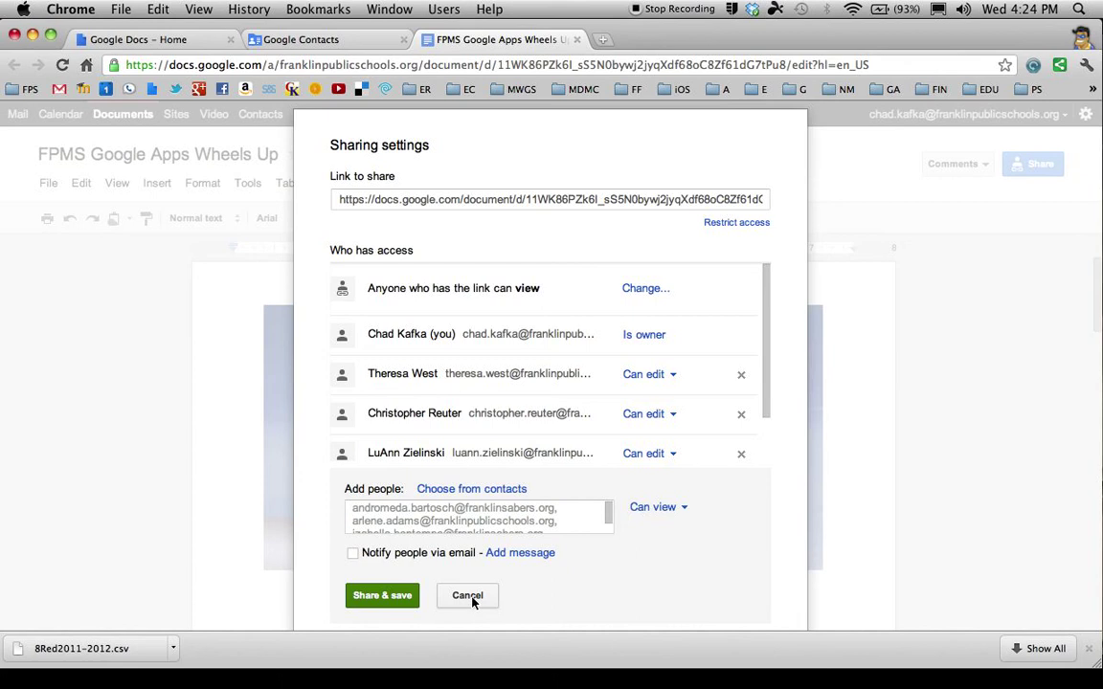
click(469, 595)
click(361, 584)
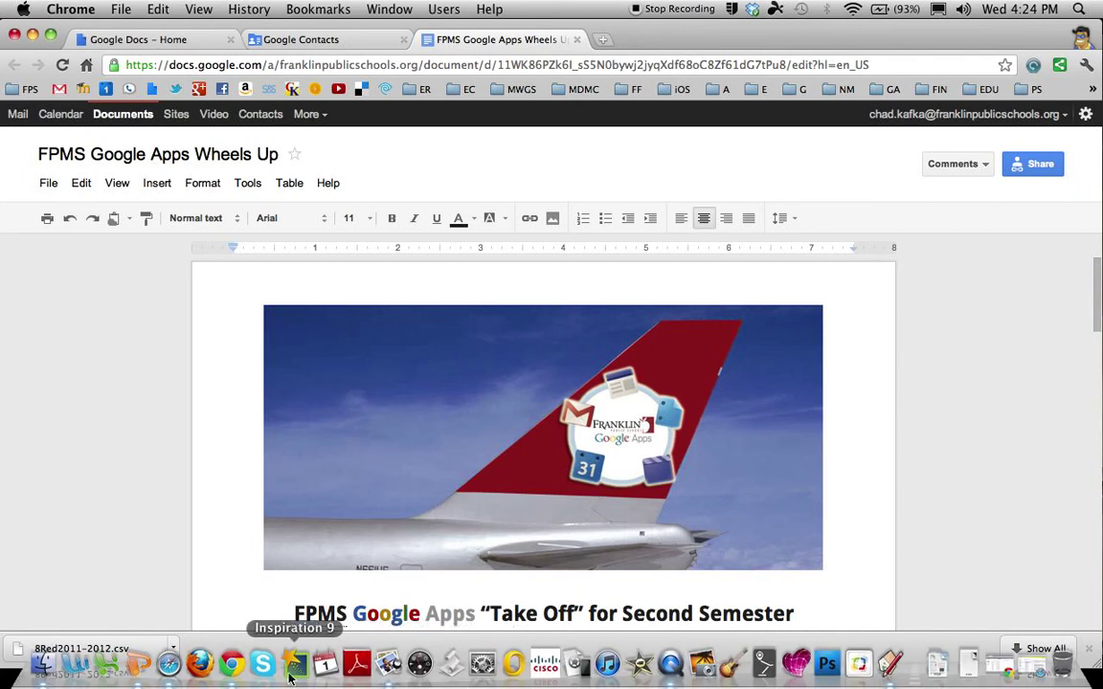
- Play the Screencast Slides presentation full screen from the Making Contact Groups title slide
click(144, 665)
key(super+shift+Return)
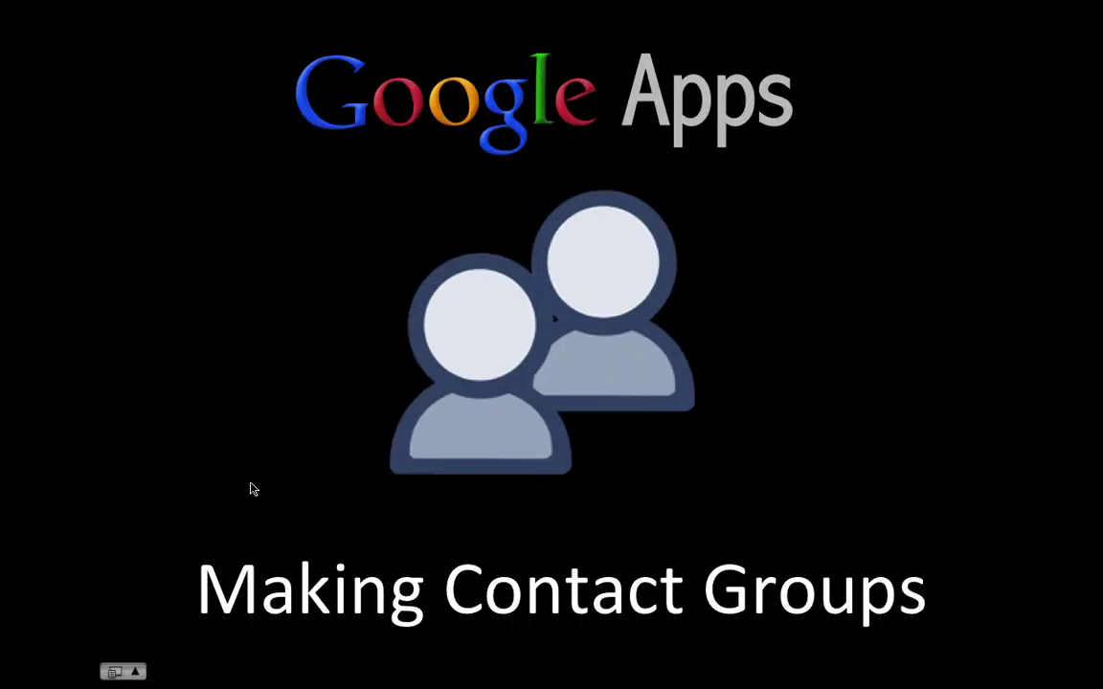